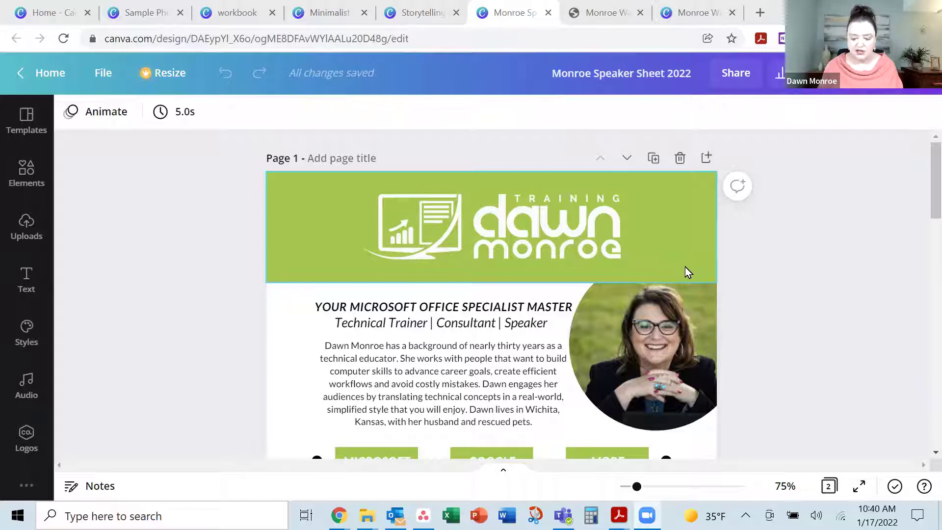
- Reopen page 1 and check the green-header logo's website link, leaving it unchanged
scroll(658, 258, down, 1)
scroll(658, 258, down, 5)
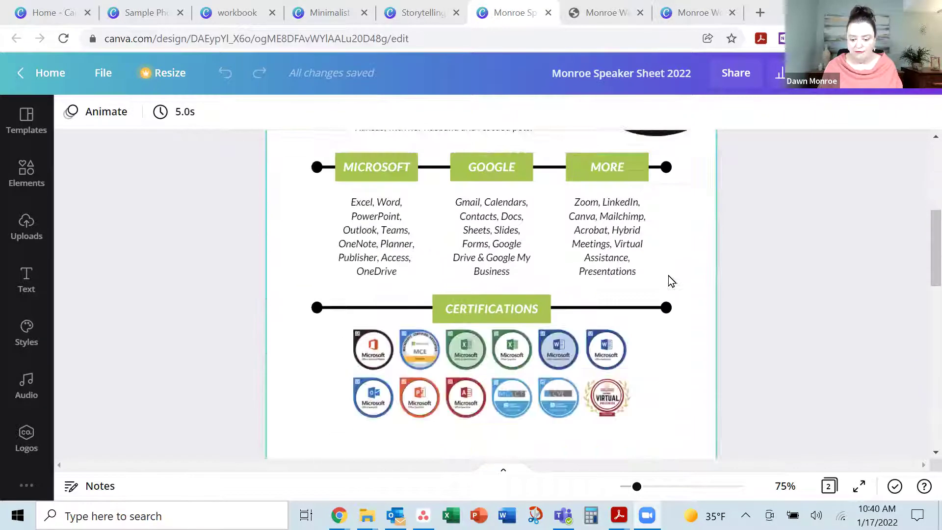
click(827, 487)
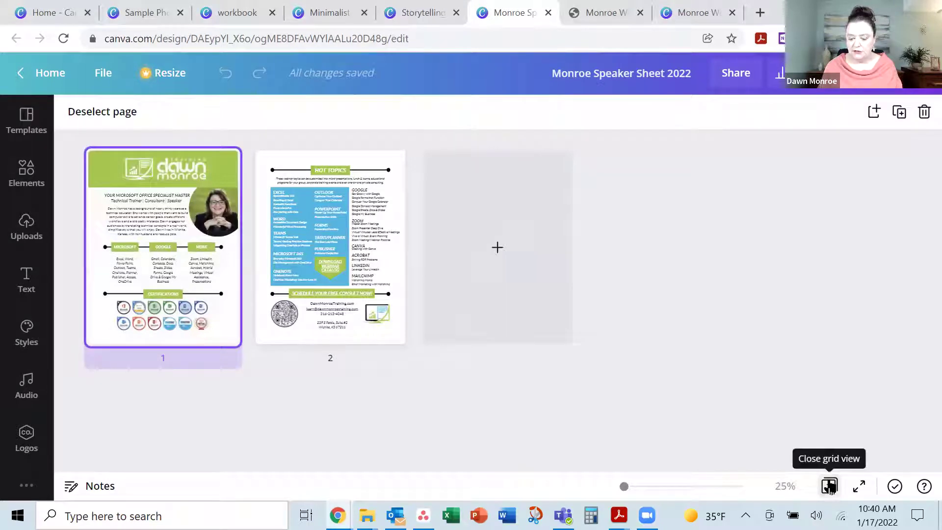
double_click(164, 286)
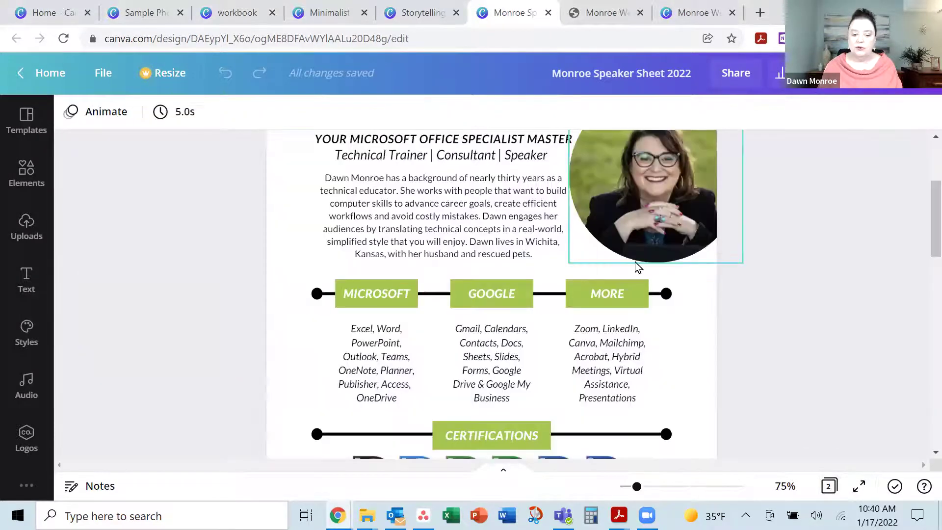
click(518, 217)
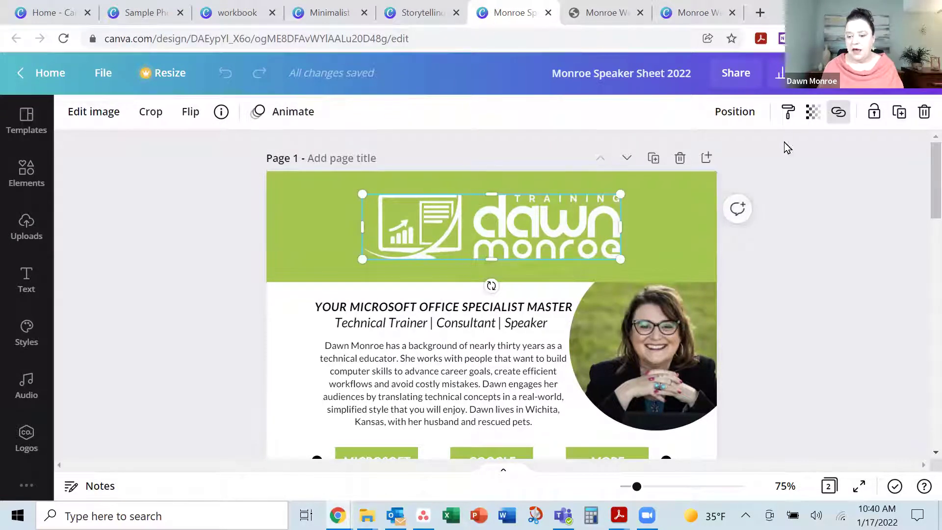
click(837, 114)
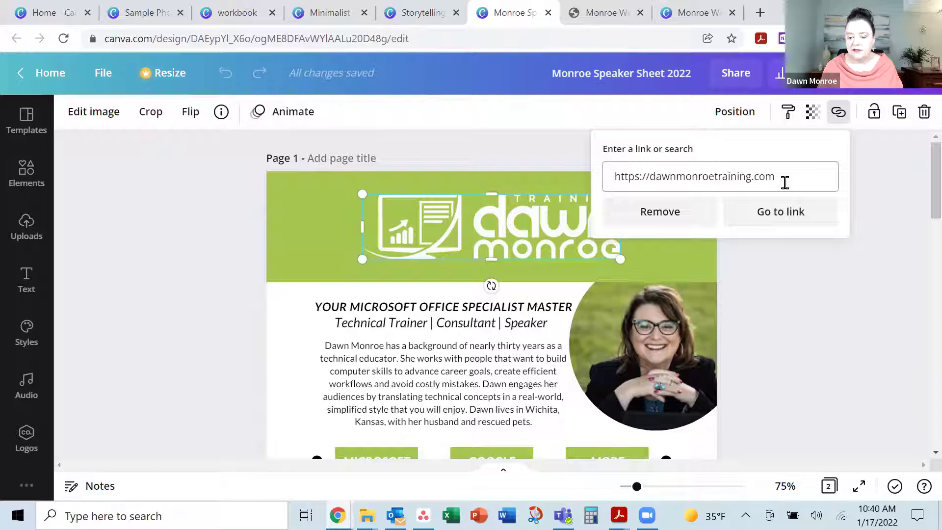
drag(785, 183, 609, 190)
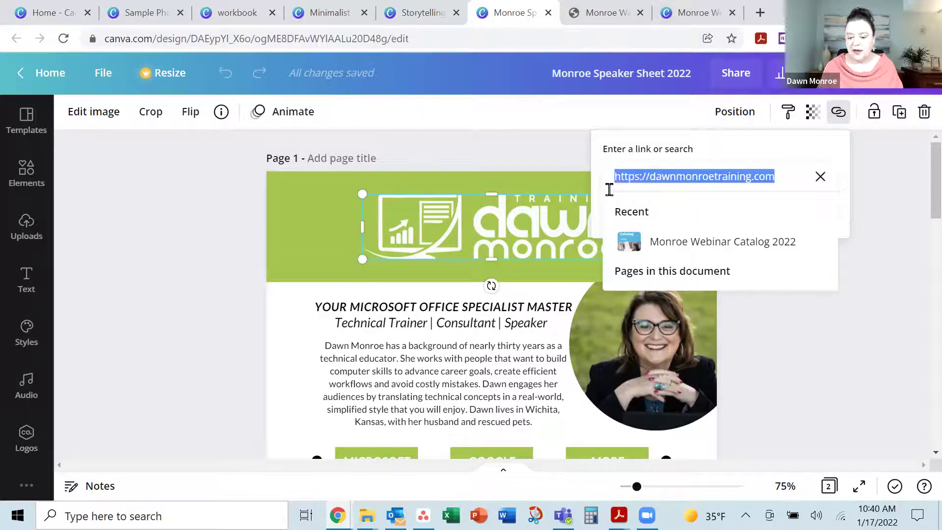
click(823, 146)
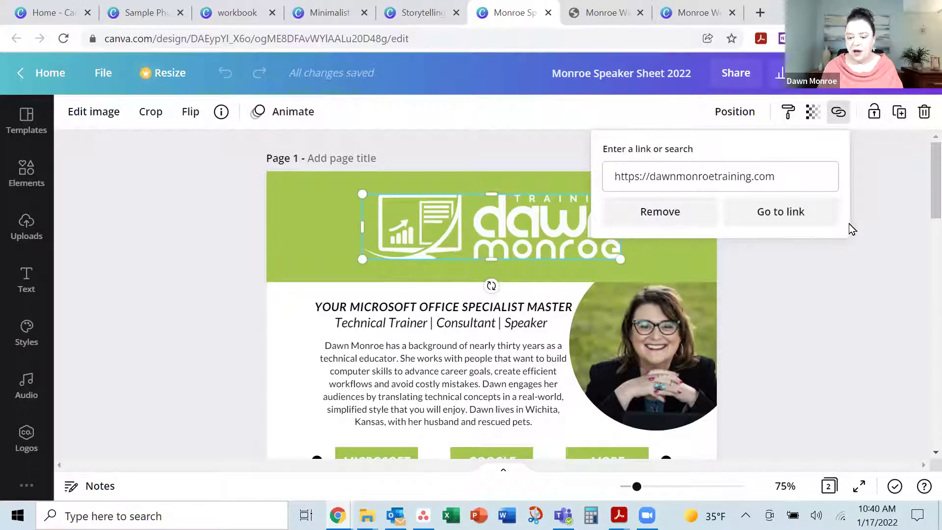
- Review the portrait, badges, and the links on the consult text and Download Webinar Catalog graphic
click(670, 363)
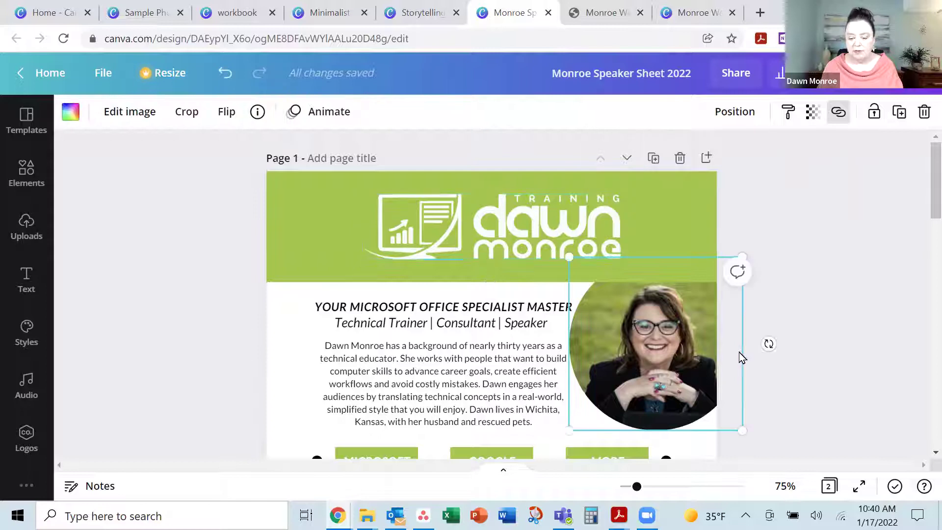
scroll(767, 332, down, 9)
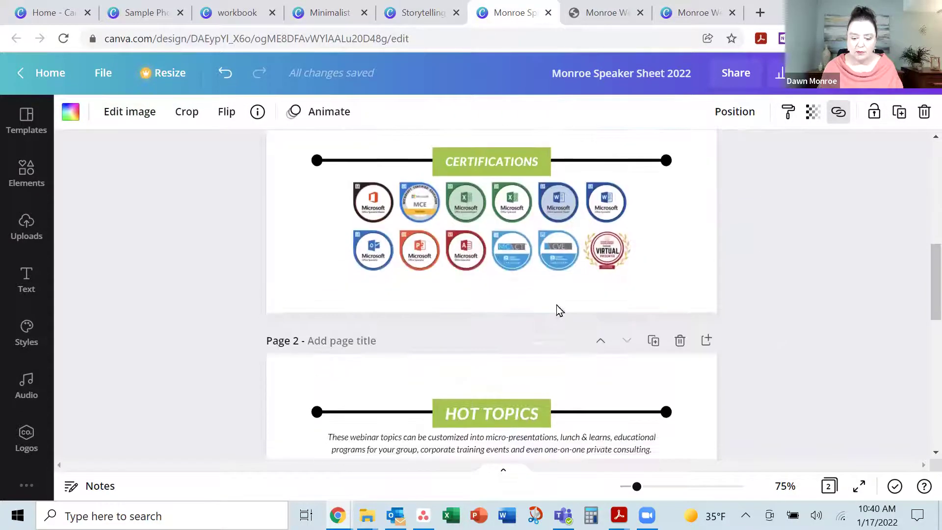
click(514, 236)
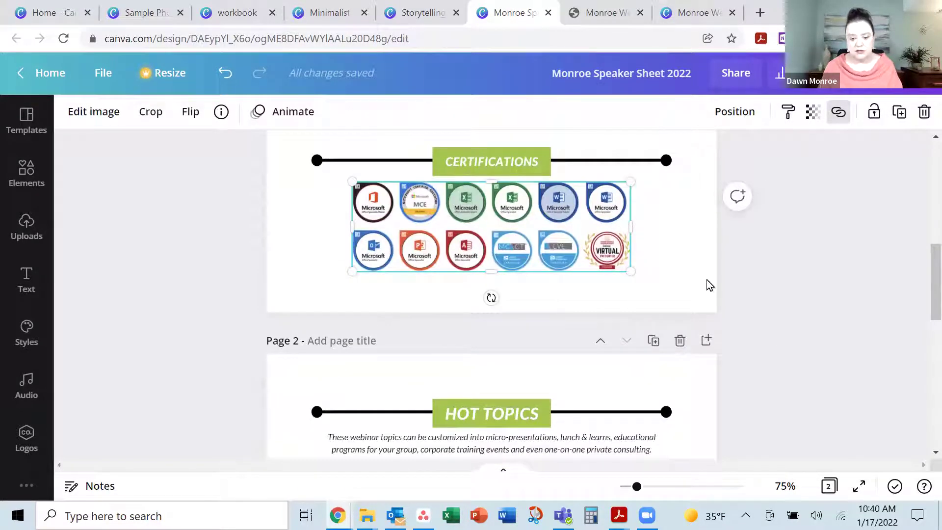
scroll(755, 304, down, 6)
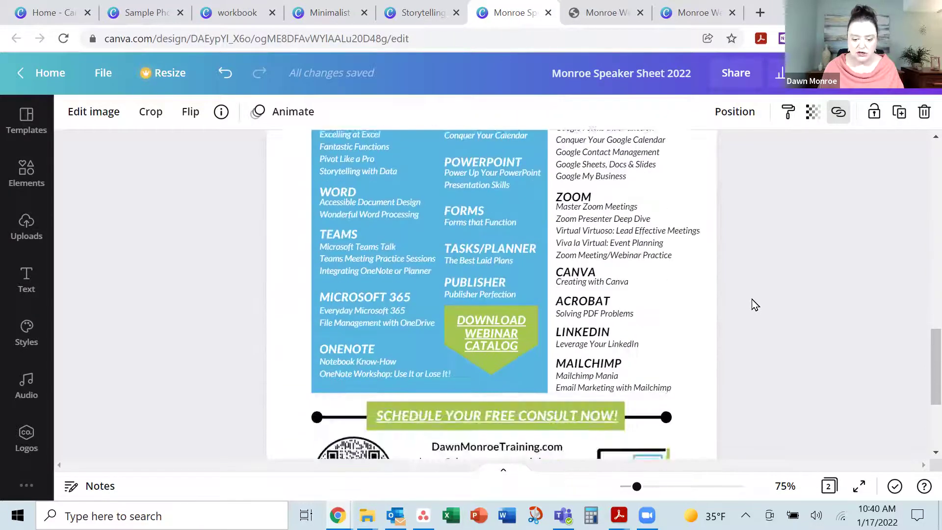
scroll(755, 304, down, 3)
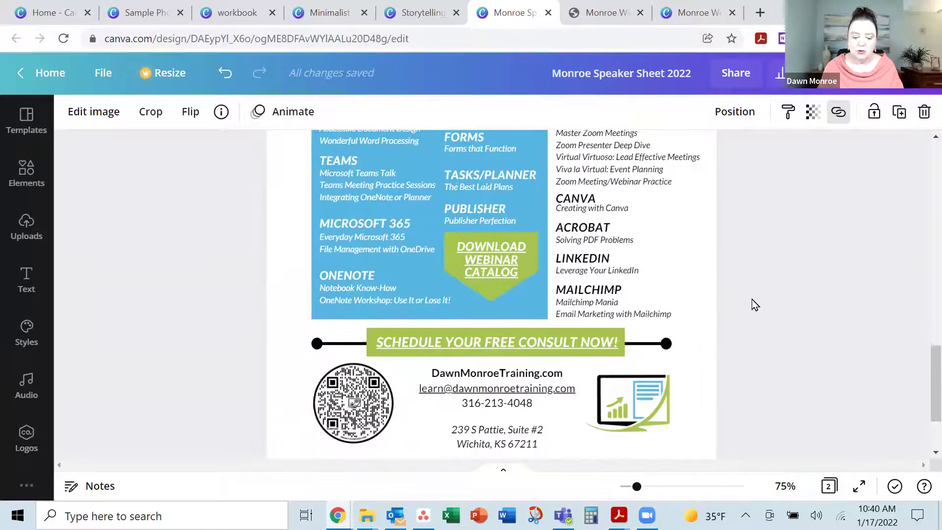
scroll(754, 304, down, 2)
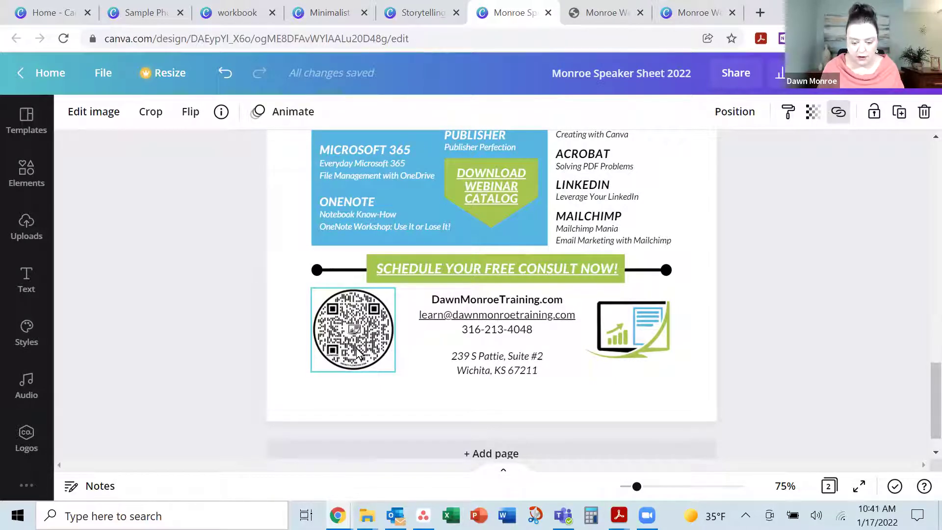
click(528, 267)
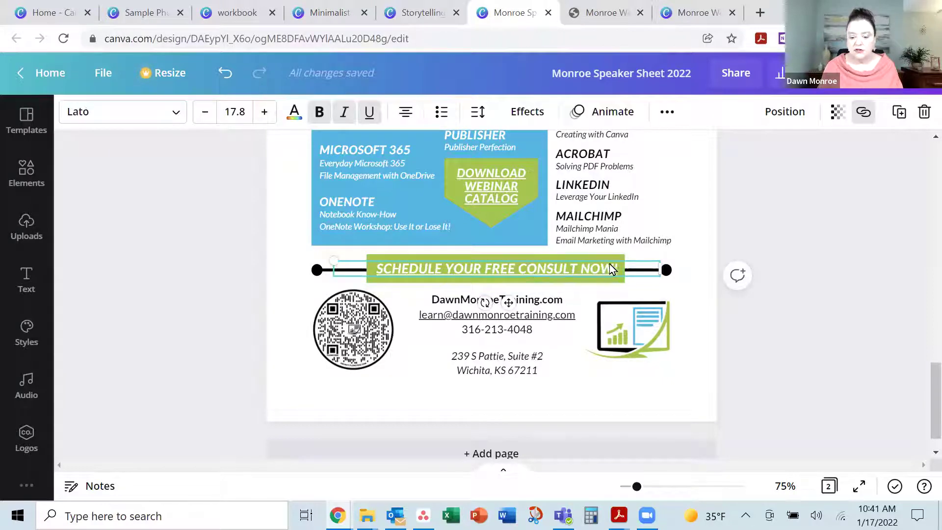
click(864, 112)
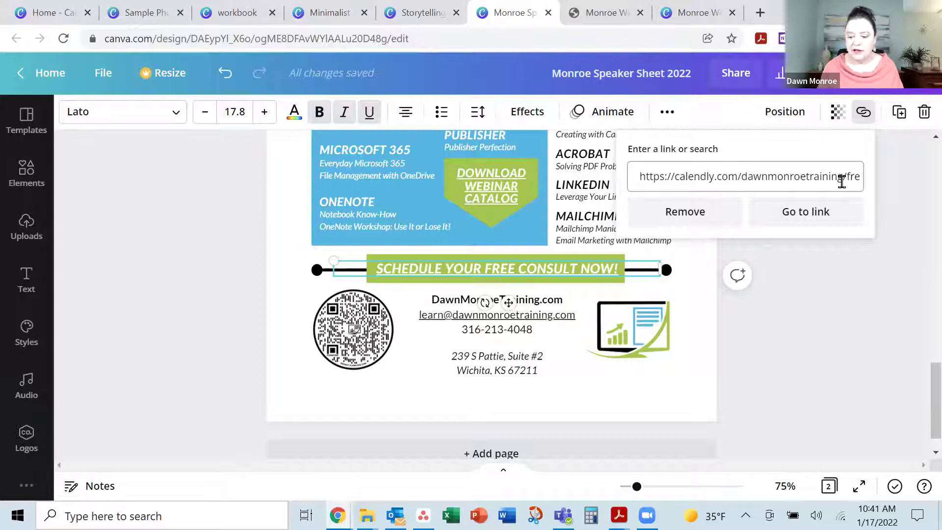
key(Escape)
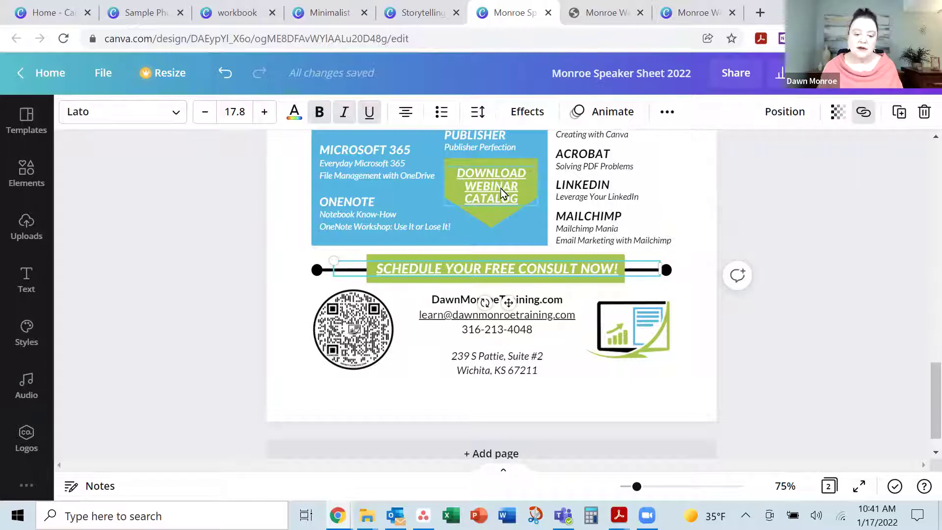
click(500, 187)
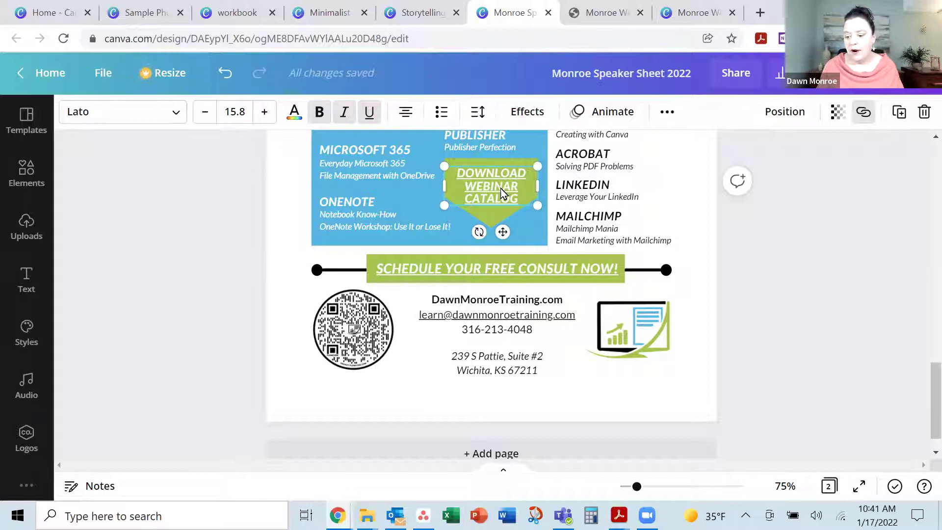
click(863, 113)
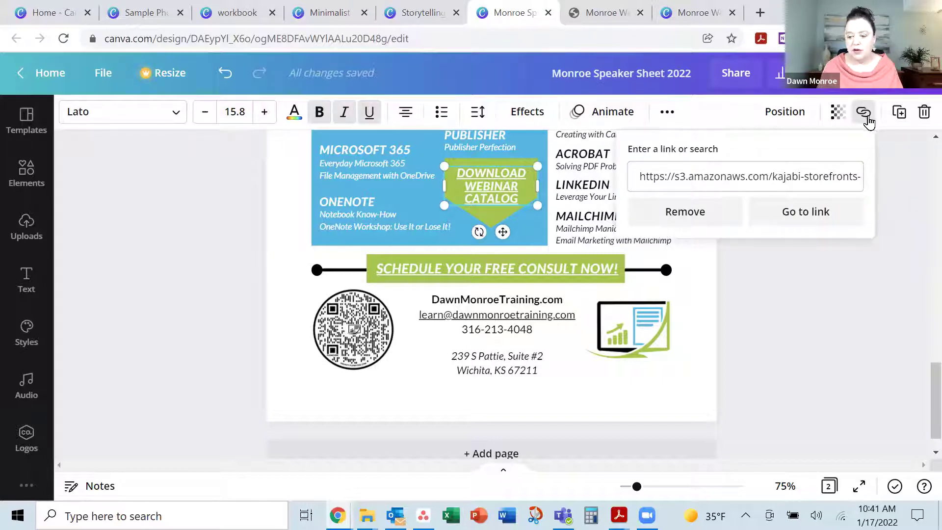
click(865, 119)
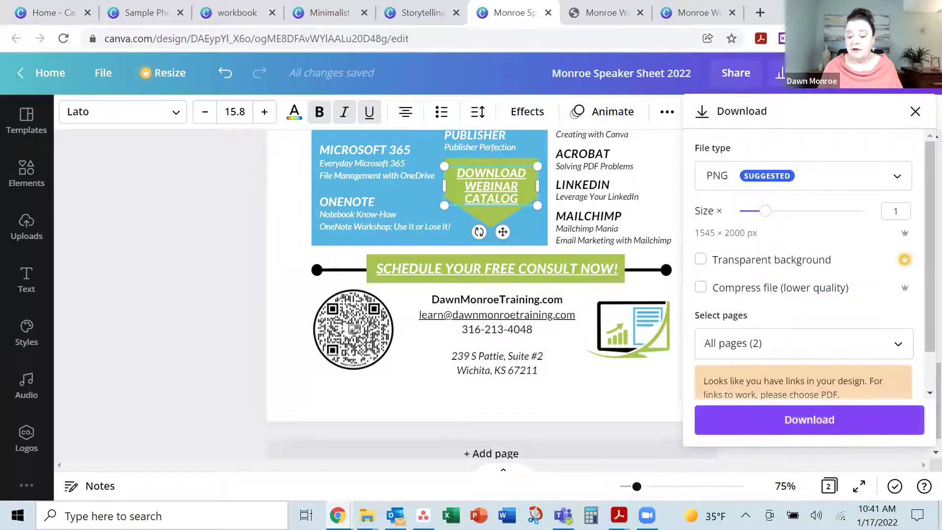
- Download the two-page sheet as a PDF Print file and open the downloaded file's options
click(898, 176)
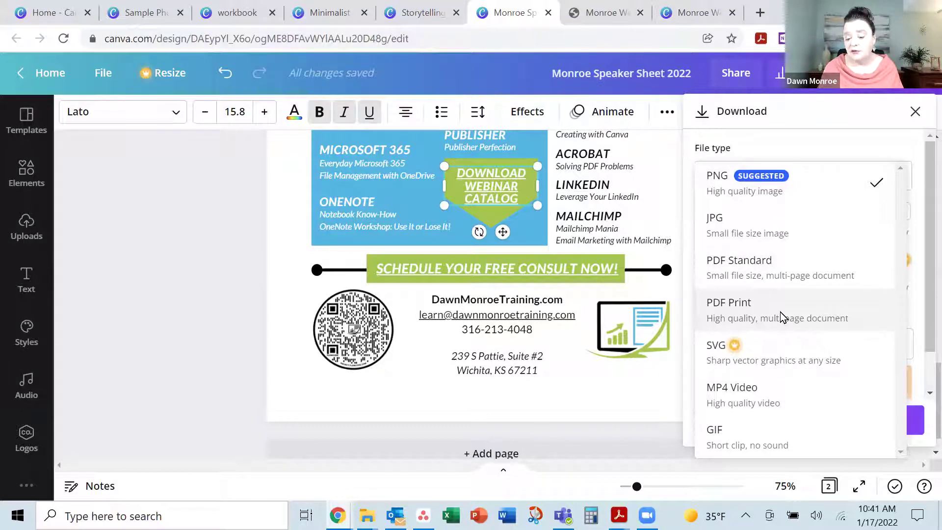
click(737, 316)
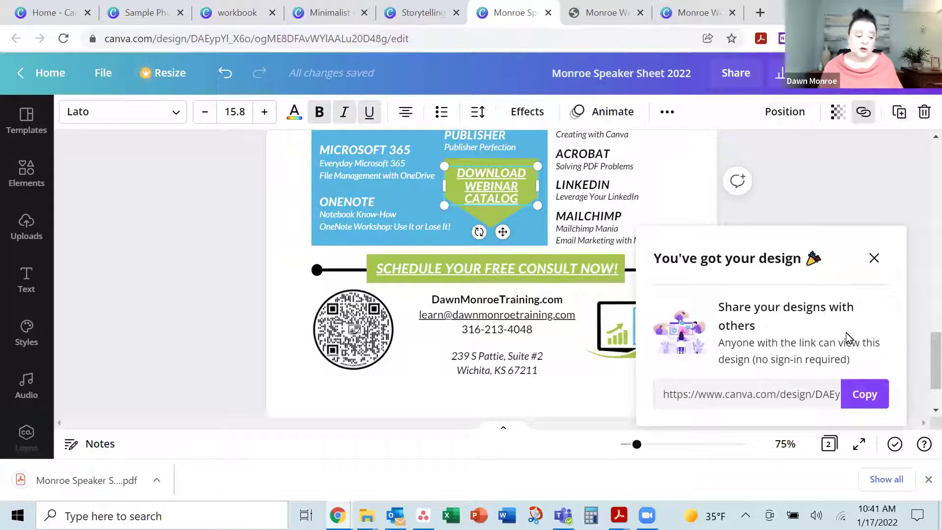
click(157, 480)
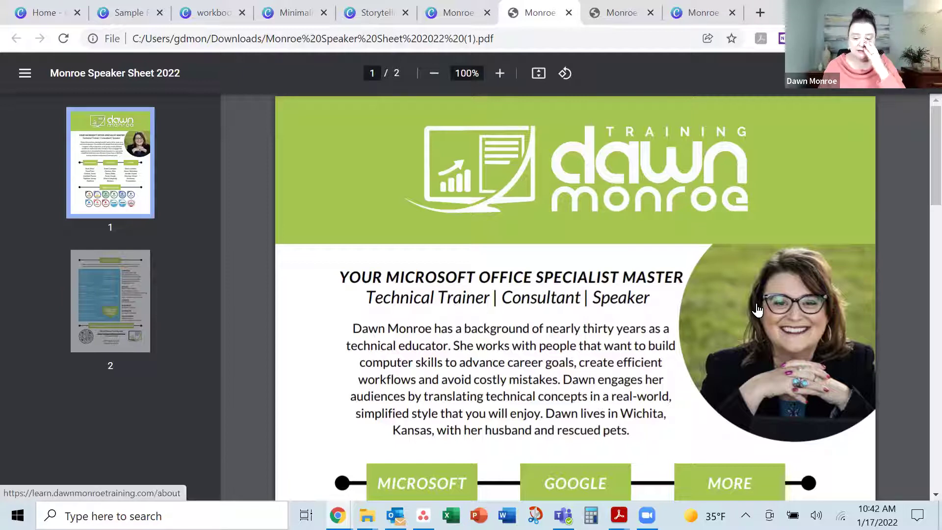
- Scroll through both pages of the downloaded speaker sheet PDF, then back to the top
scroll(757, 309, down, 7)
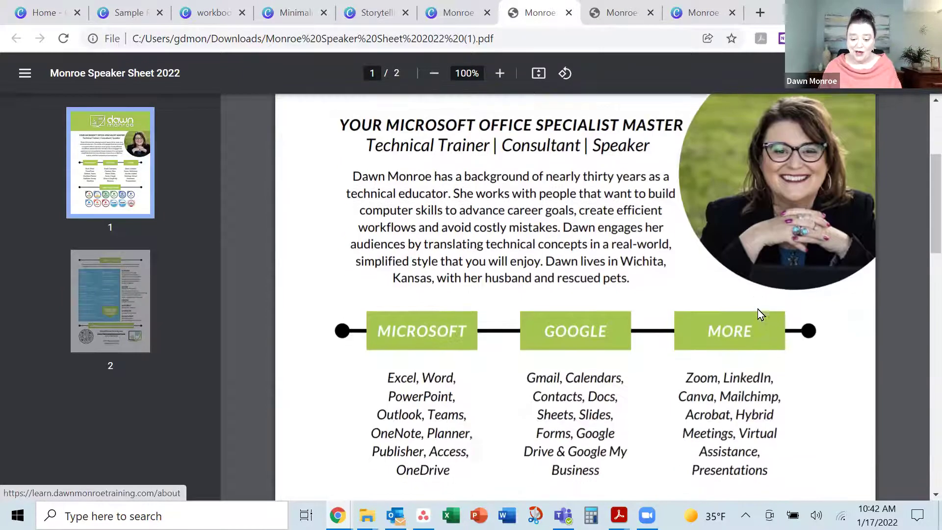
scroll(757, 360, down, 5)
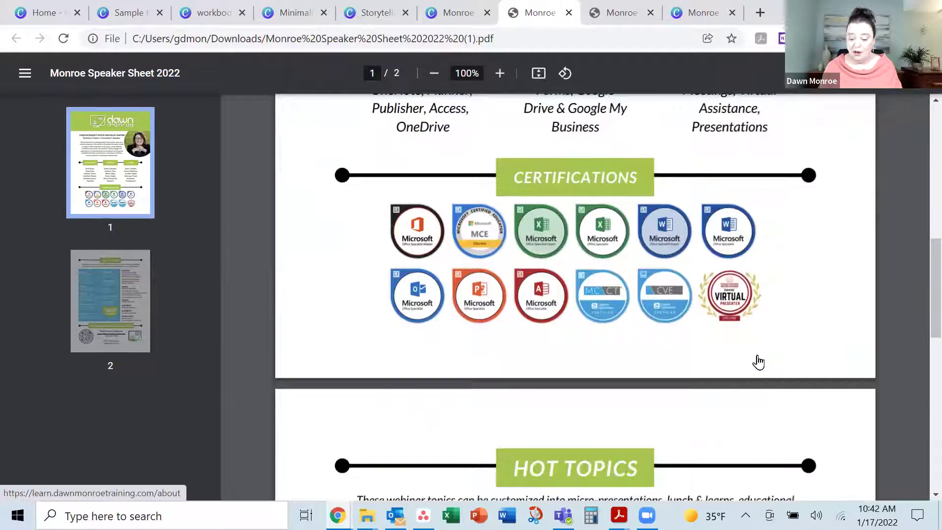
scroll(758, 361, down, 7)
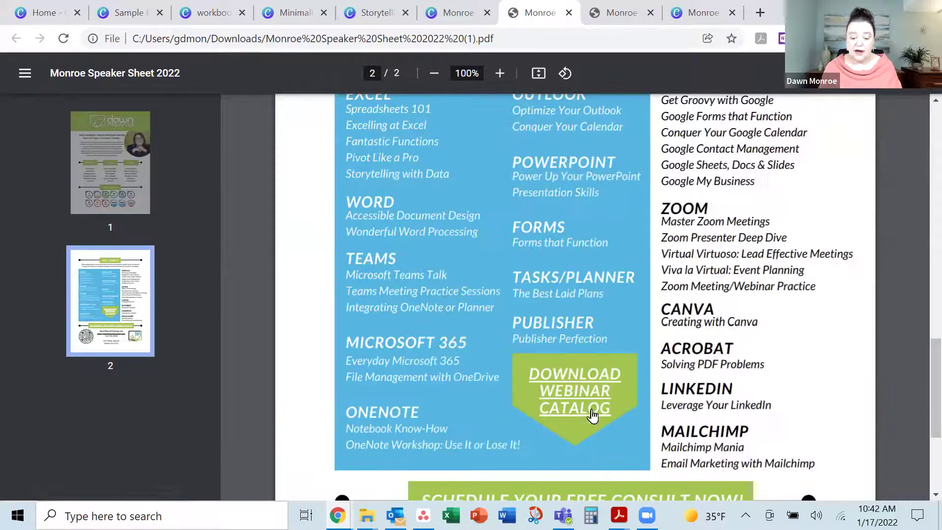
scroll(886, 378, down, 3)
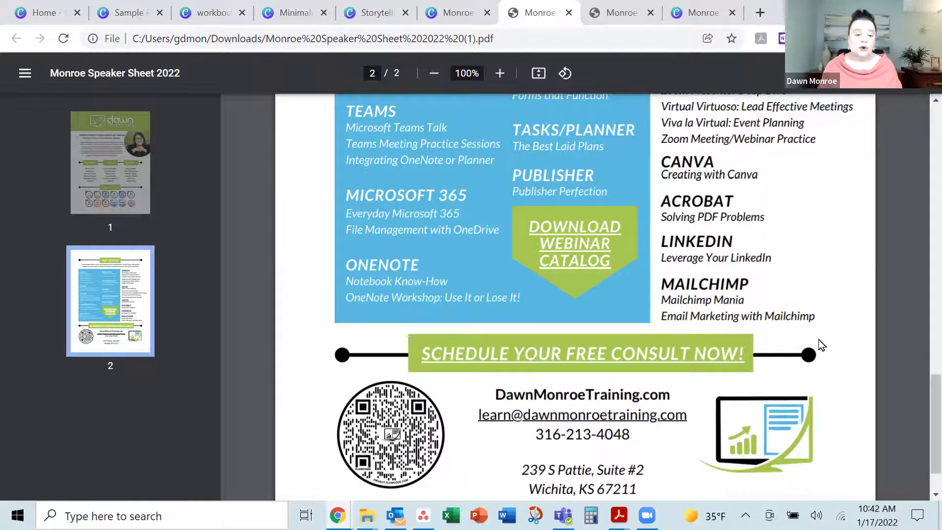
scroll(821, 345, up, 10)
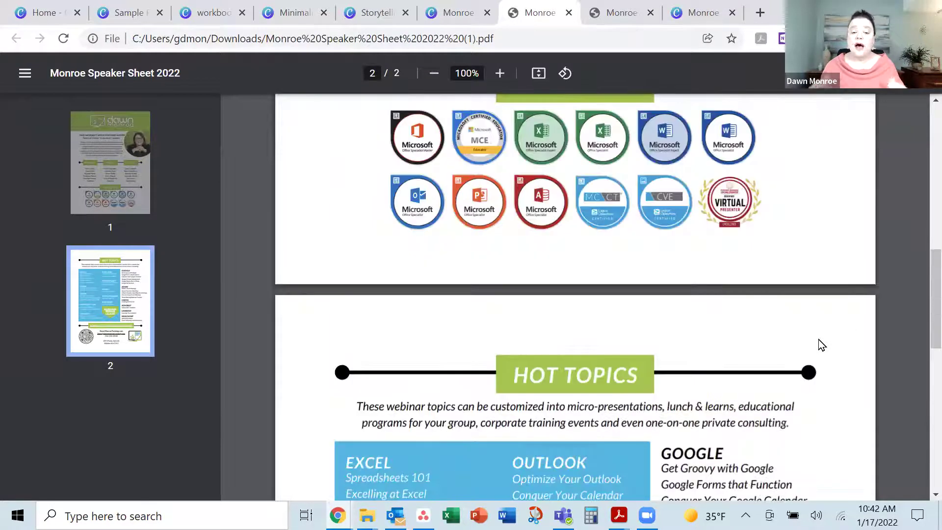
scroll(822, 345, up, 7)
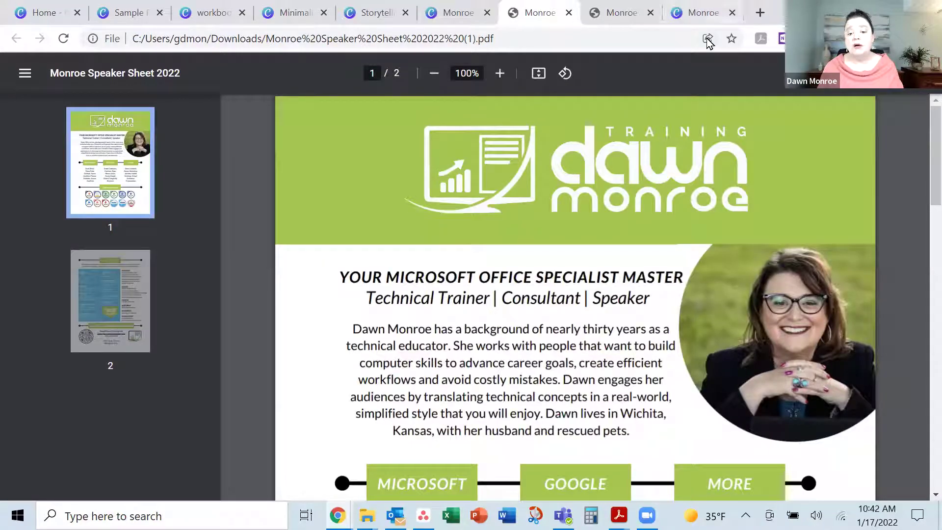
click(686, 22)
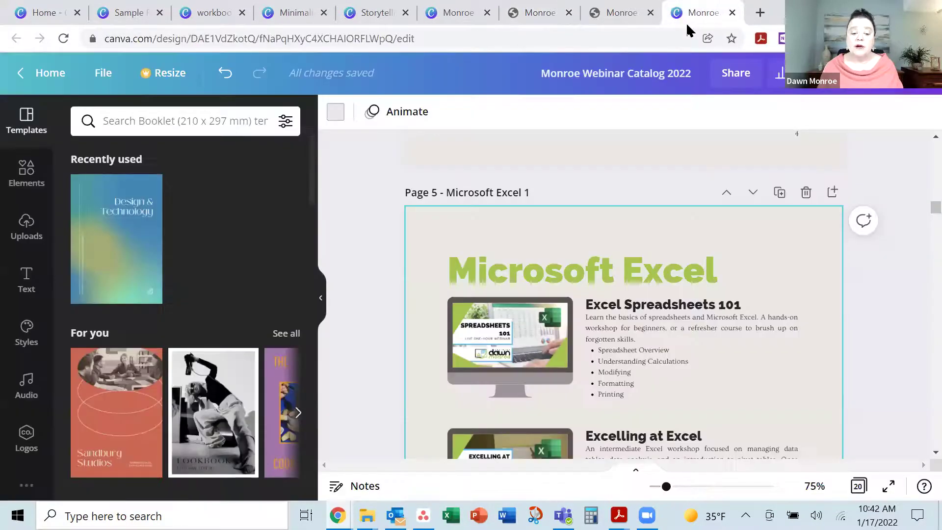
drag(919, 206, 919, 145)
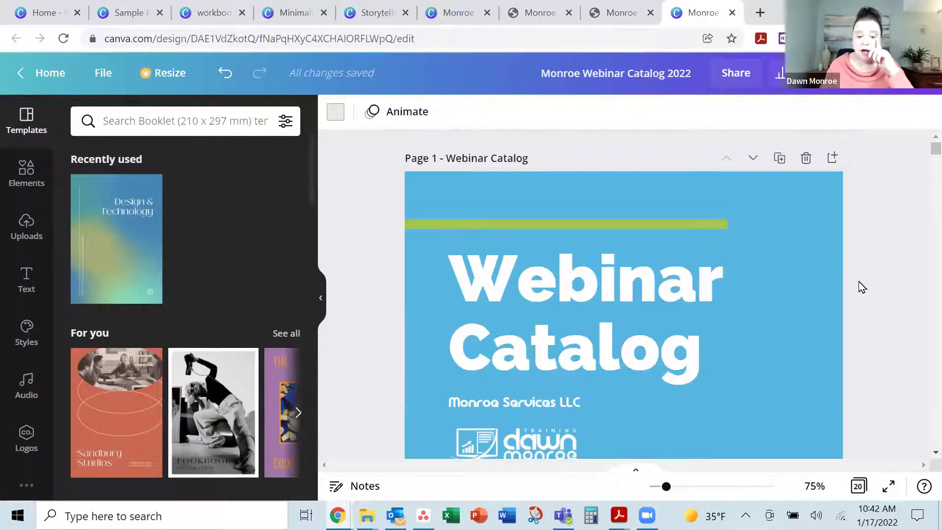
click(854, 488)
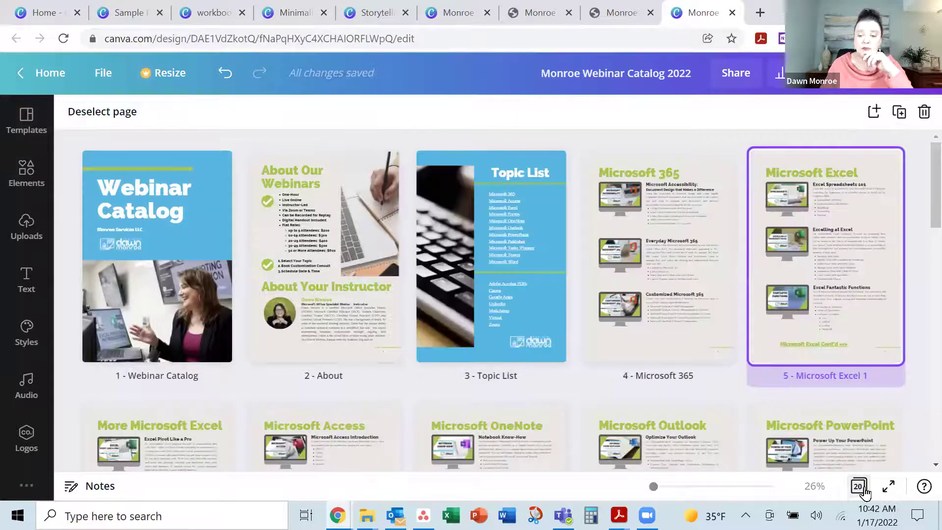
mouse_move(890, 437)
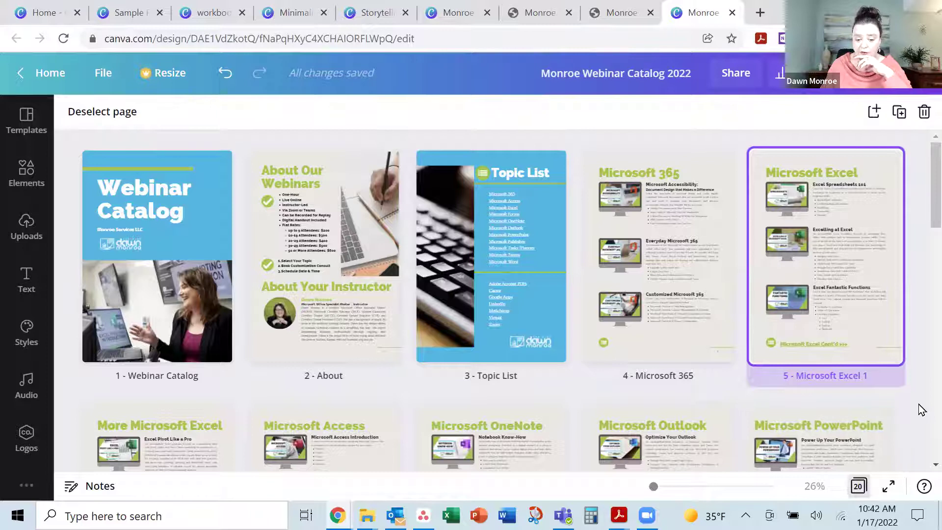
mouse_move(553, 315)
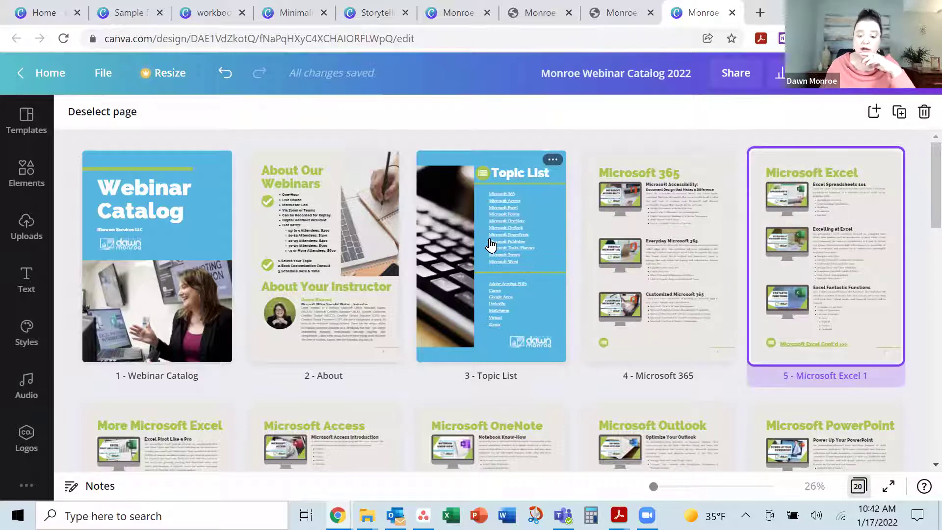
mouse_move(811, 352)
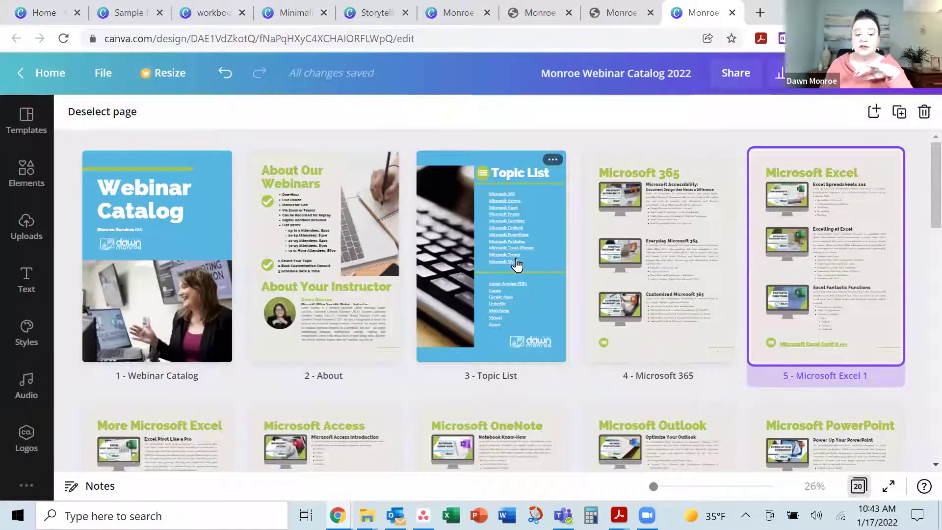
scroll(518, 268, down, 3)
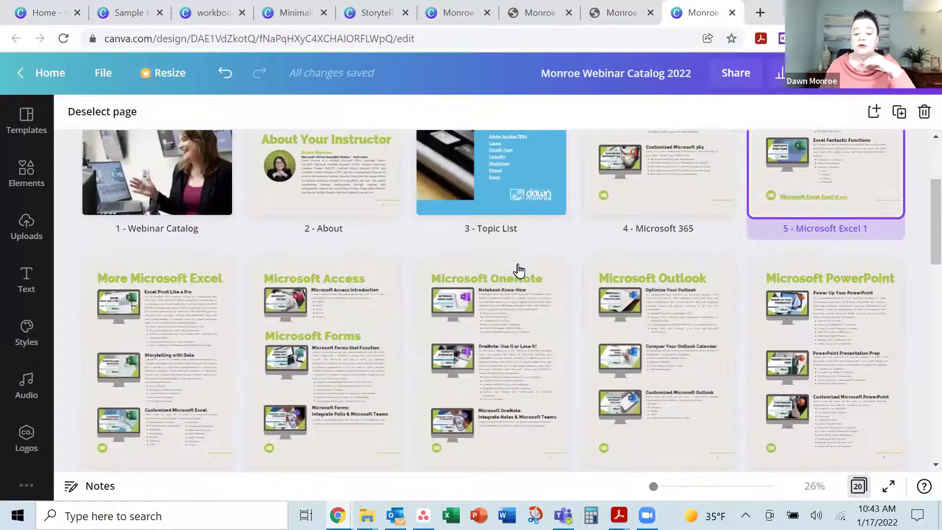
scroll(672, 343, down, 9)
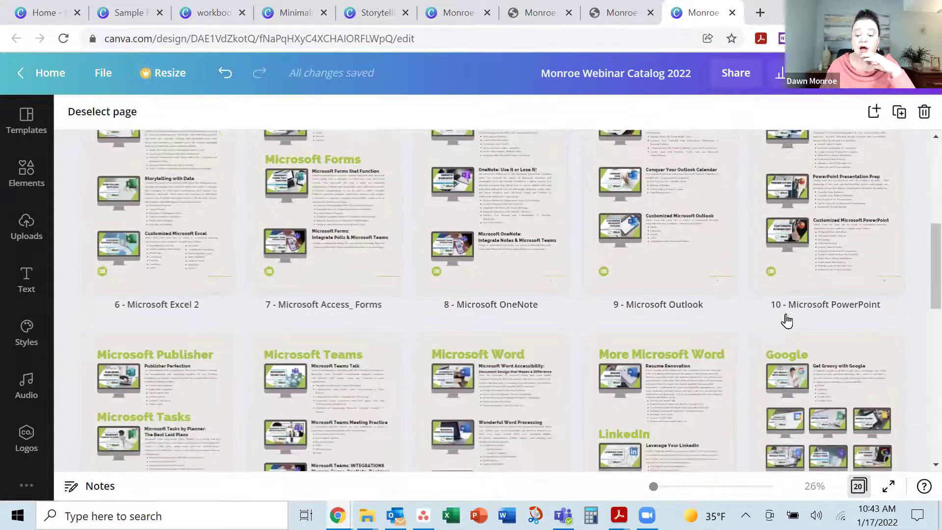
mouse_move(773, 336)
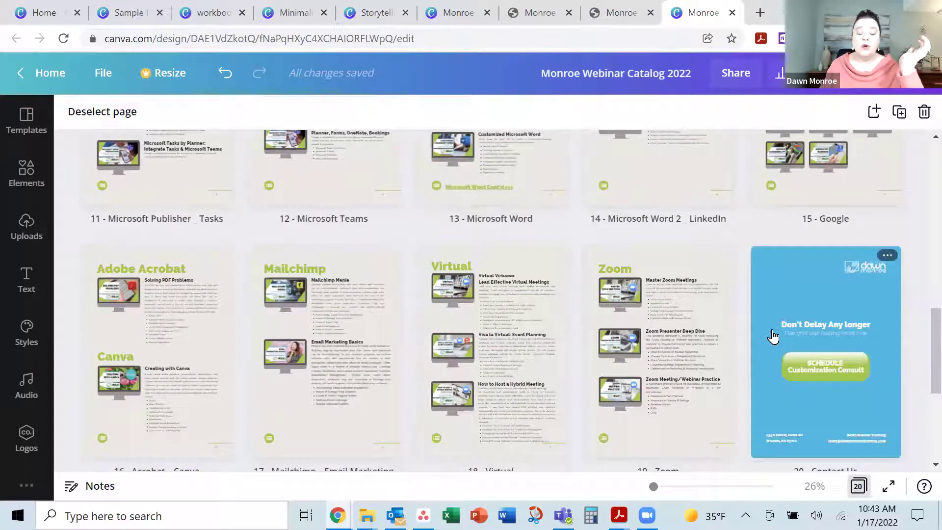
mouse_move(753, 389)
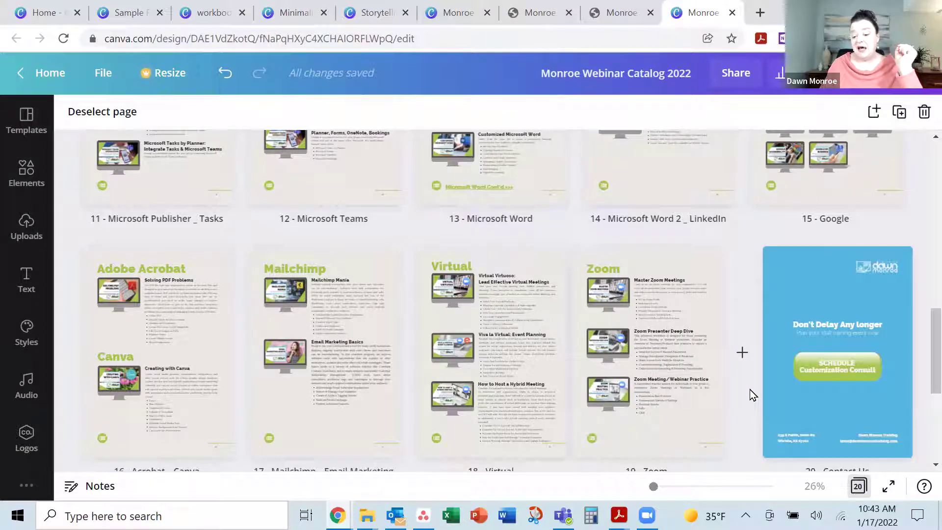
scroll(770, 393, down, 3)
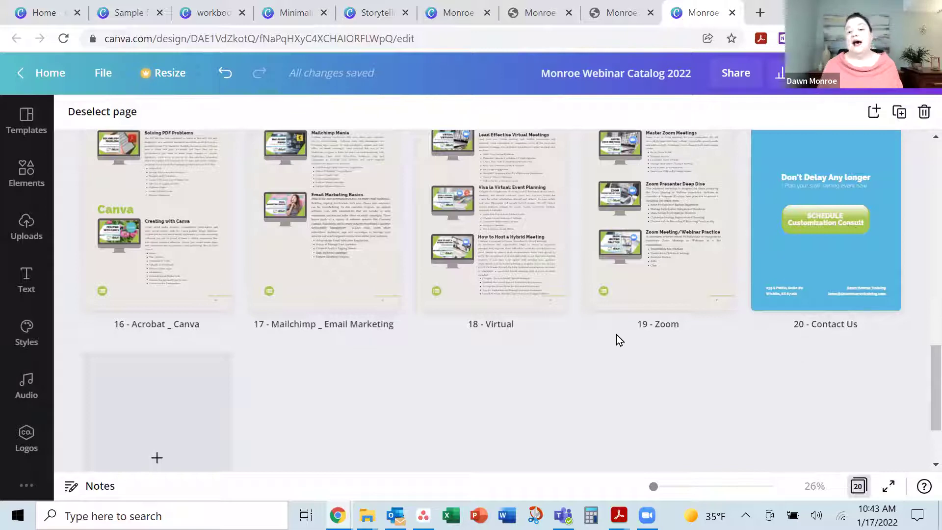
scroll(619, 339, up, 7)
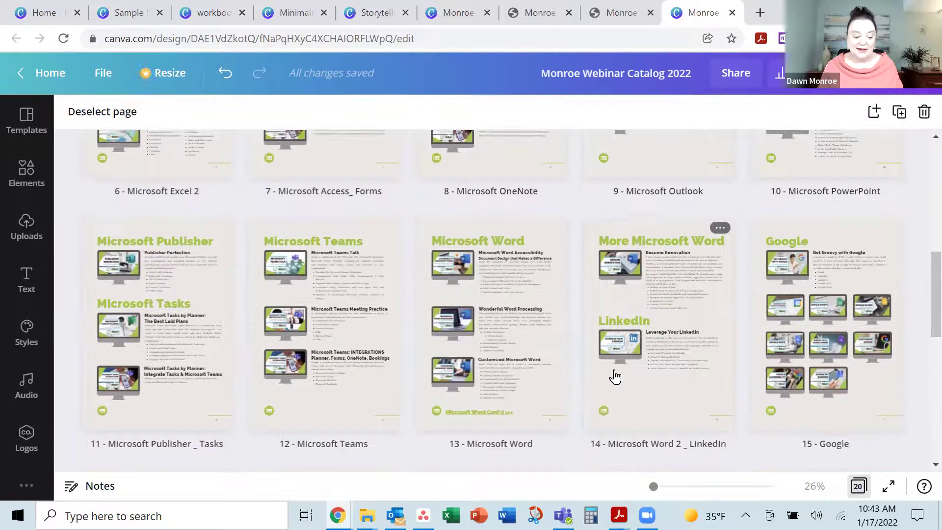
scroll(614, 375, up, 3)
scroll(604, 333, up, 6)
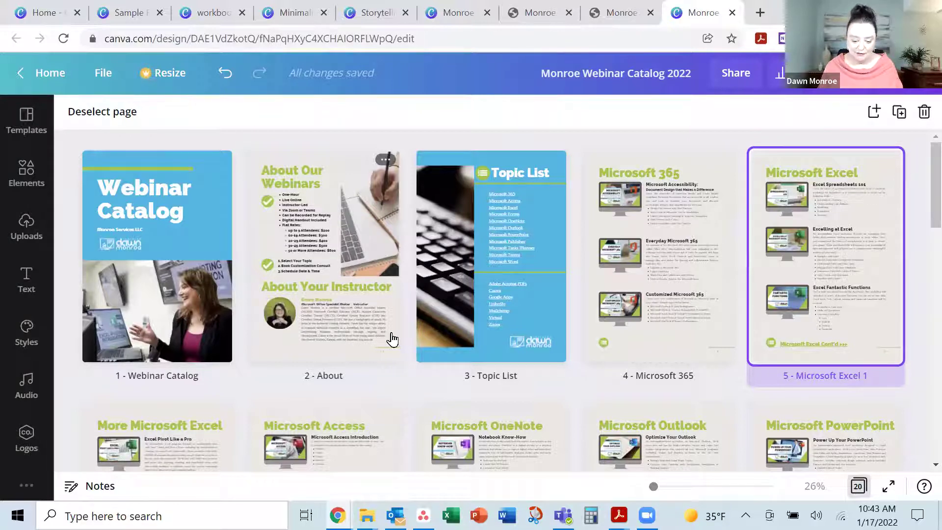
mouse_move(619, 515)
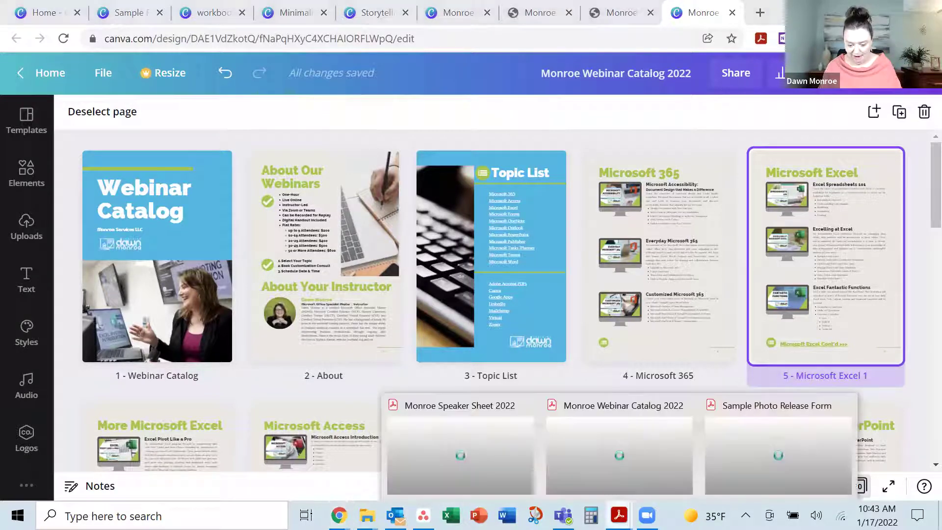
- In the catalog PDF, follow the Microsoft Outlook link and jump back to the Topic List
click(645, 458)
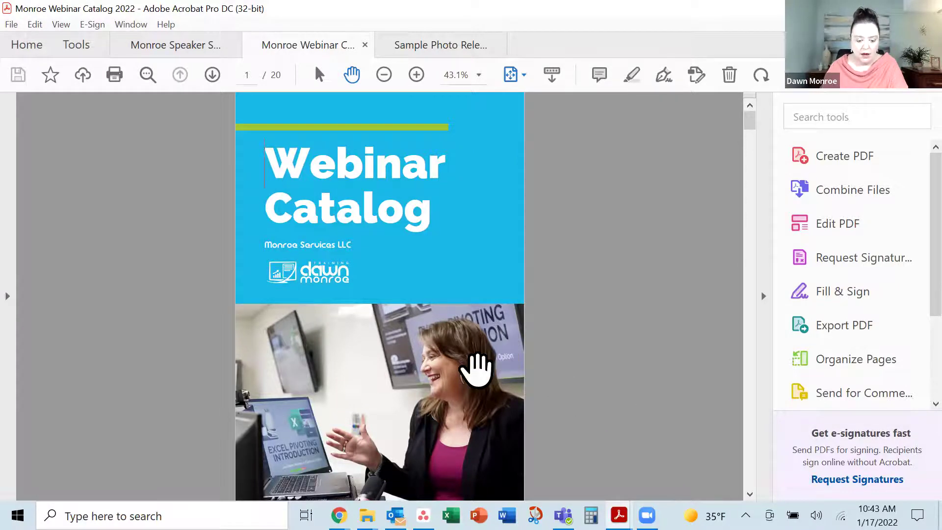
scroll(479, 371, down, 4)
scroll(476, 371, down, 2)
scroll(481, 383, up, 2)
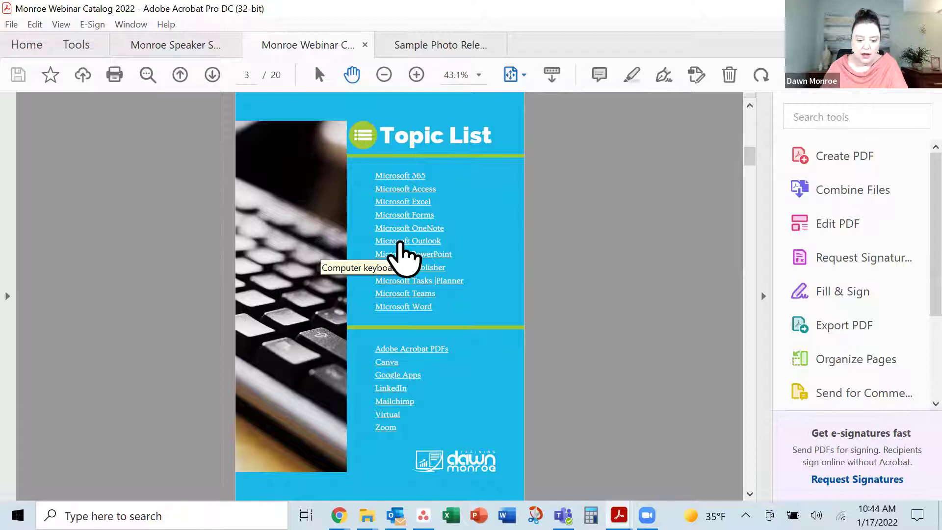
click(399, 241)
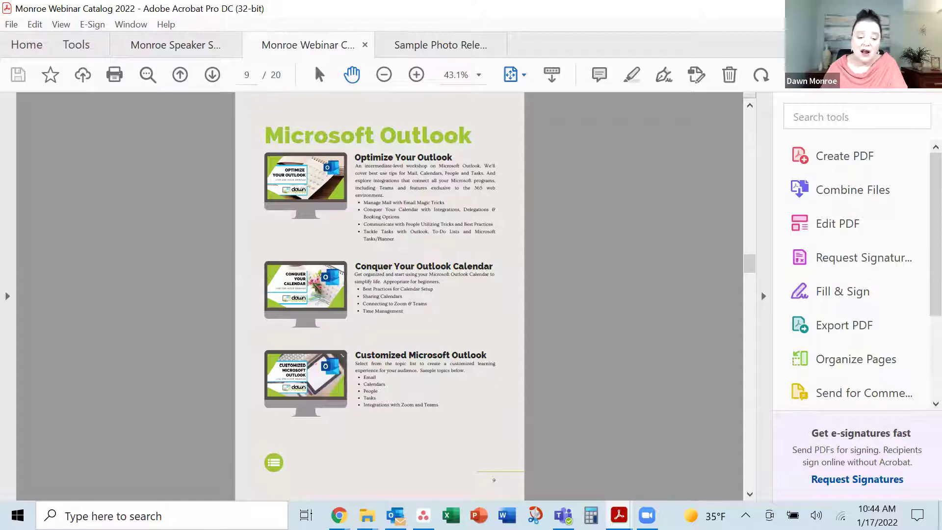
click(273, 461)
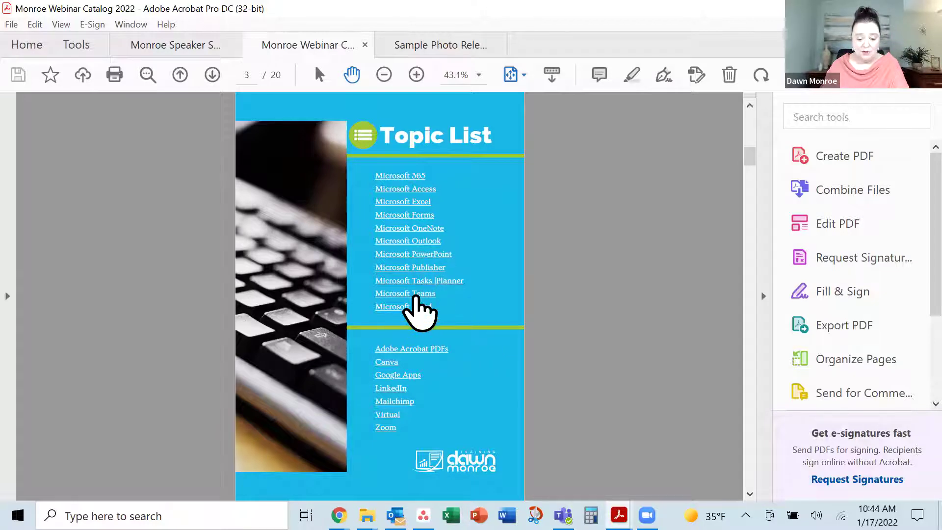
- Test the Microsoft Word link and its return to the Topic List, then go back to Canva
click(414, 307)
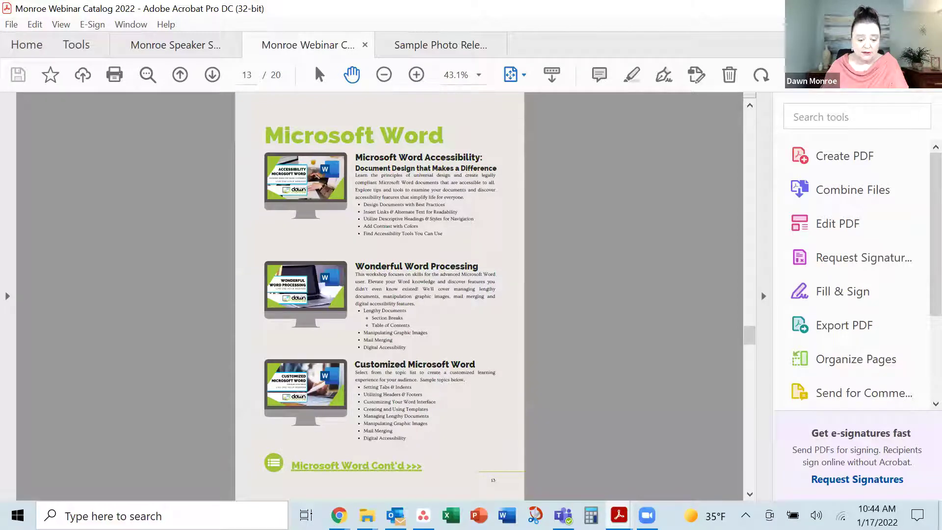
click(271, 462)
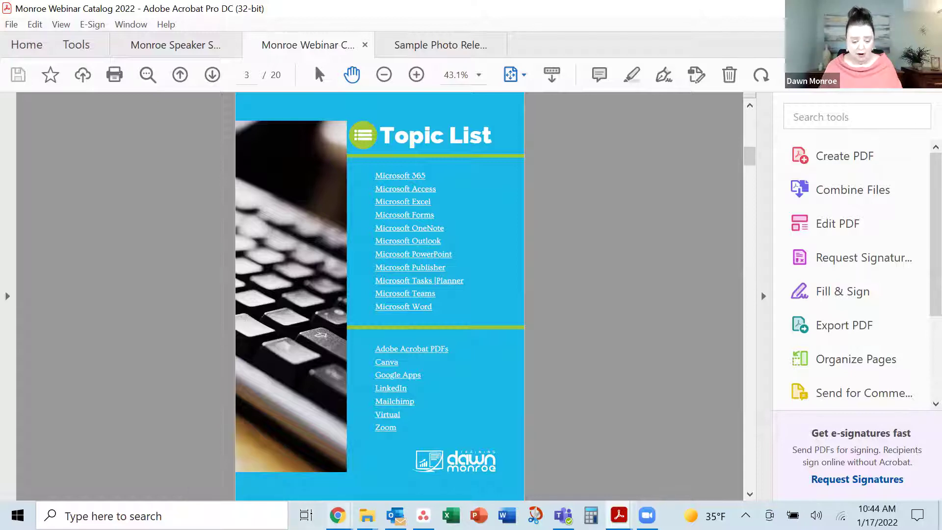
mouse_move(339, 513)
click(391, 472)
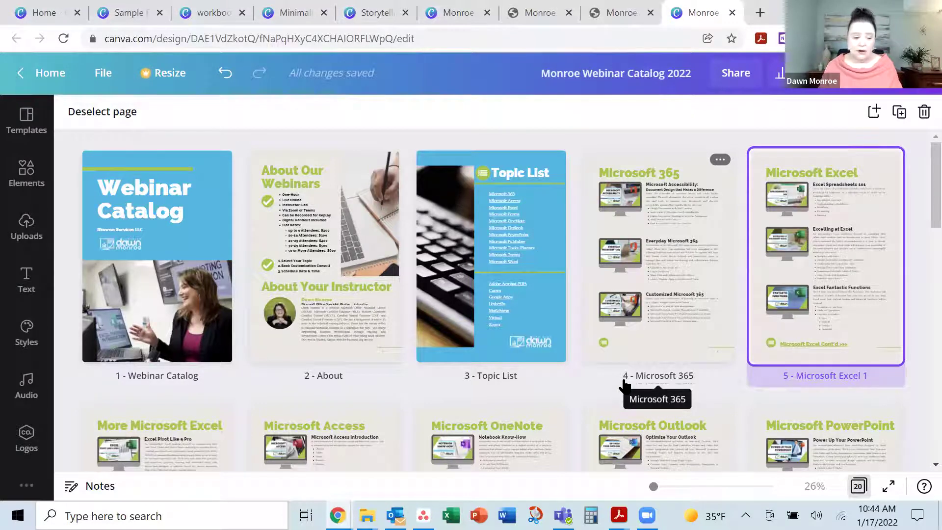
- Replace the Microsoft Outlook entry's existing link with a link to page 9 - Microsoft Outlook
click(555, 238)
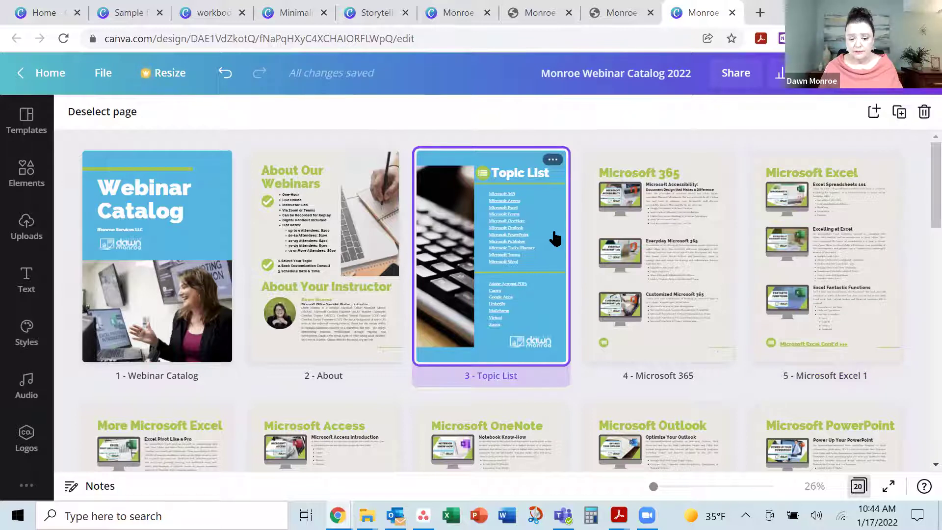
double_click(554, 228)
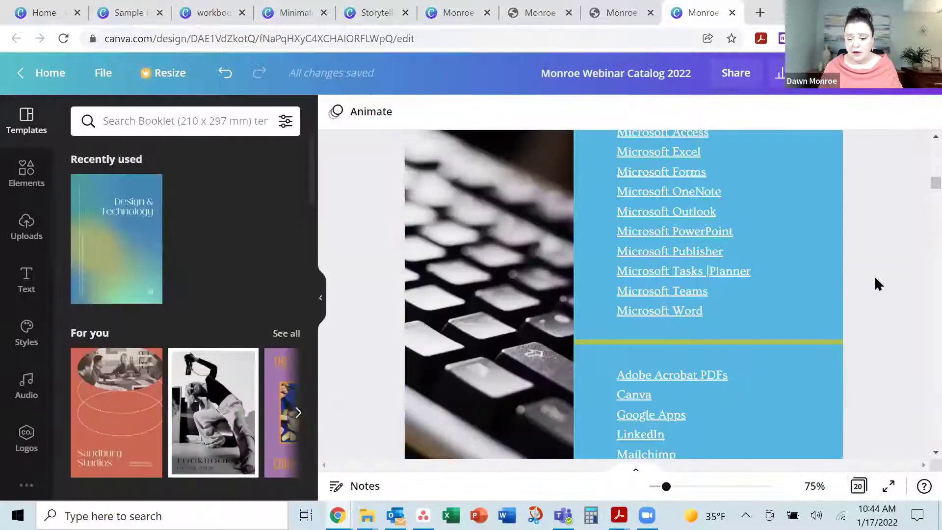
scroll(874, 275, up, 3)
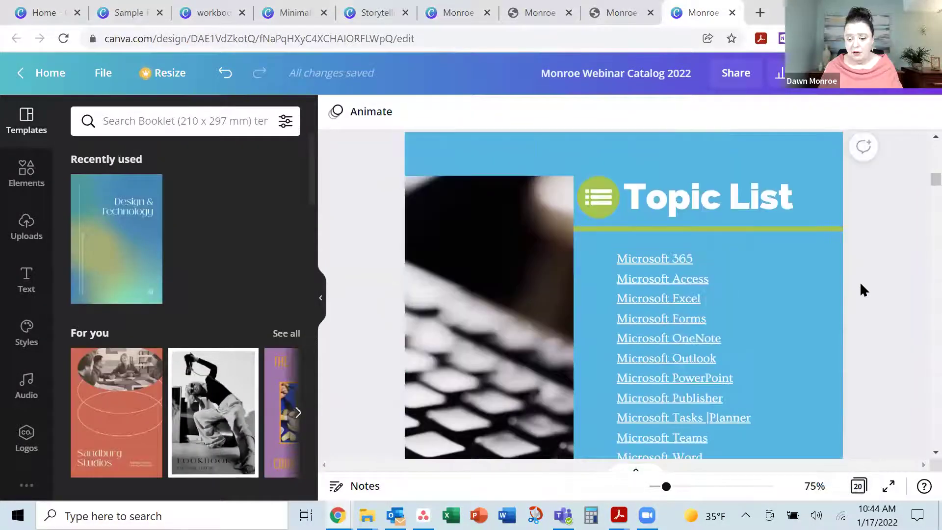
click(758, 311)
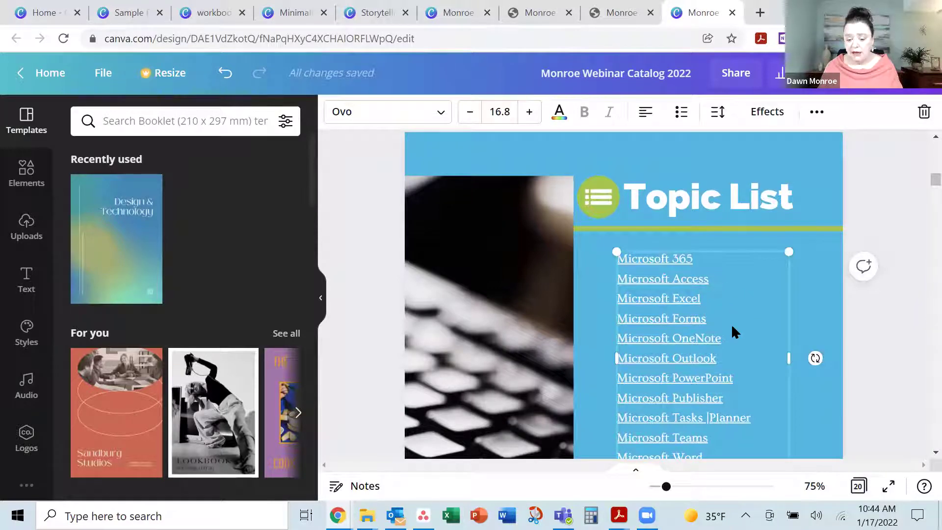
drag(736, 358, 620, 362)
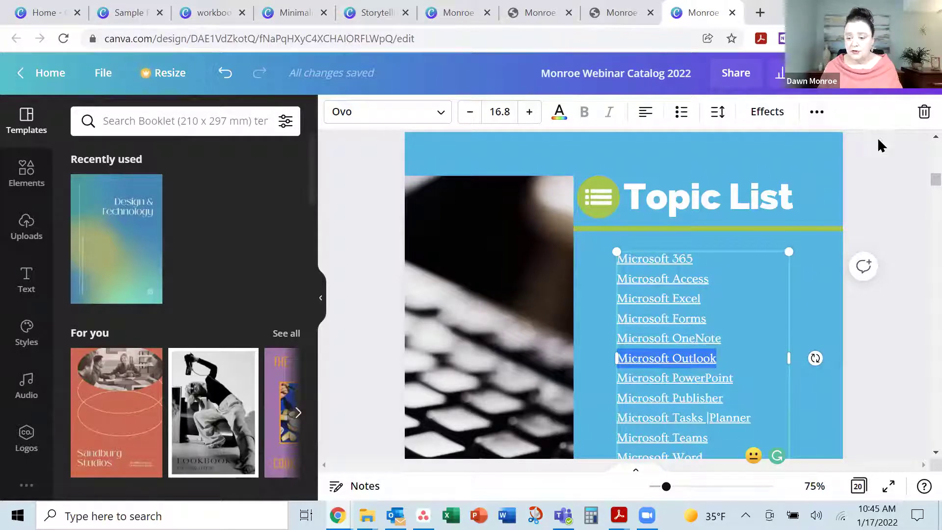
click(815, 112)
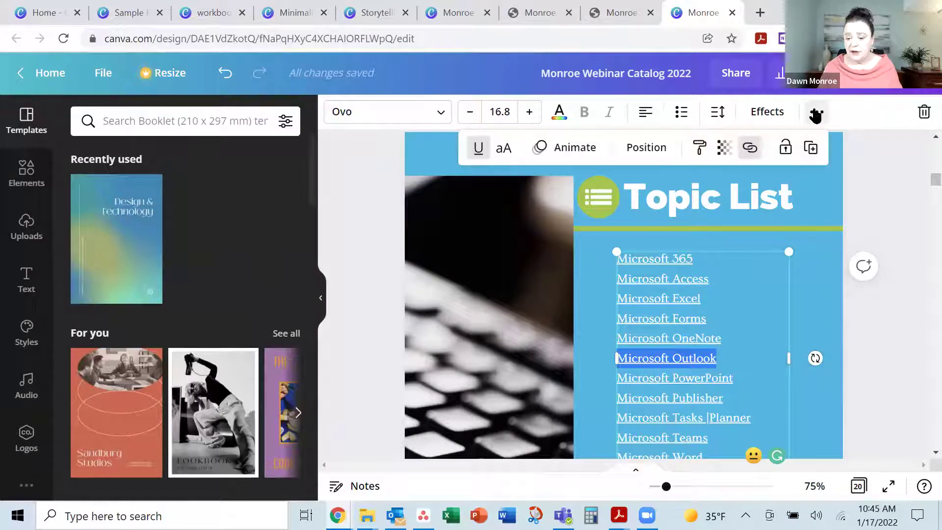
click(752, 150)
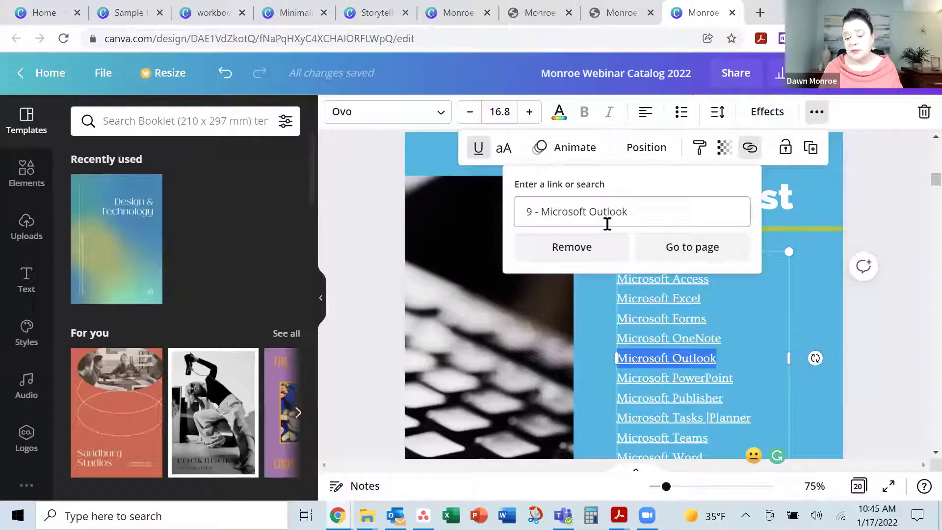
click(585, 247)
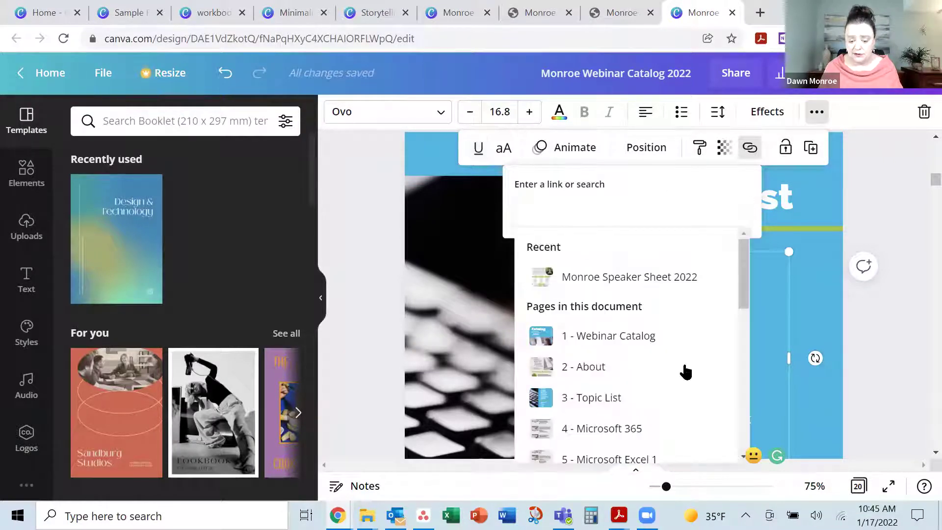
scroll(686, 372, down, 5)
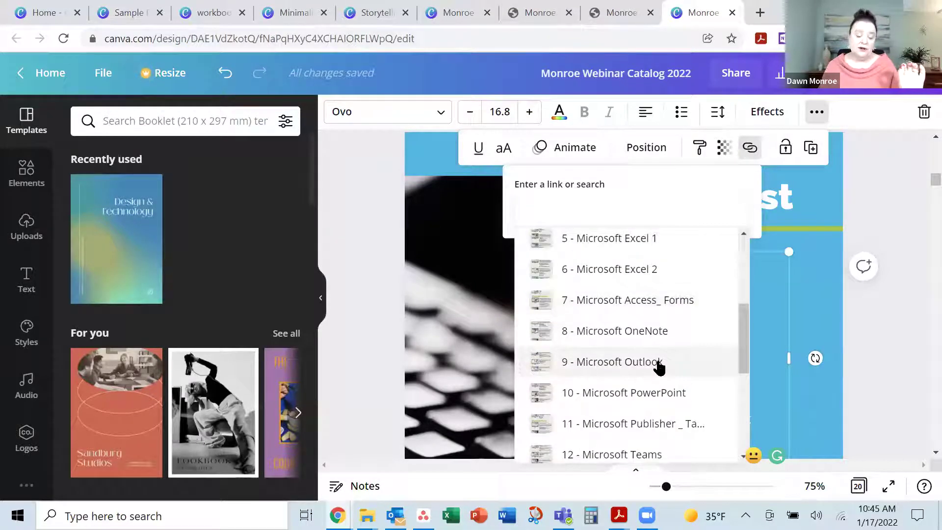
click(603, 363)
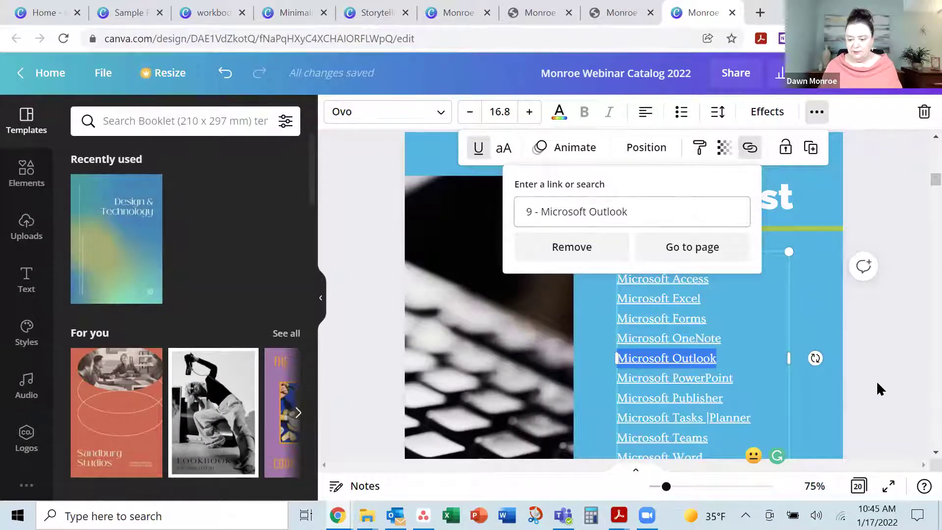
- Confirm the green list icons point to 3 - Topic List, leaving their links unchanged
click(832, 396)
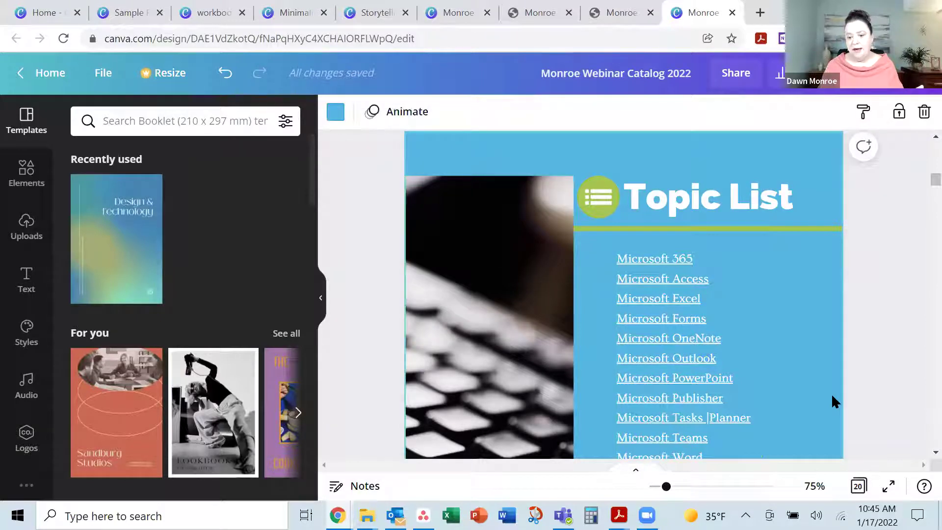
click(588, 195)
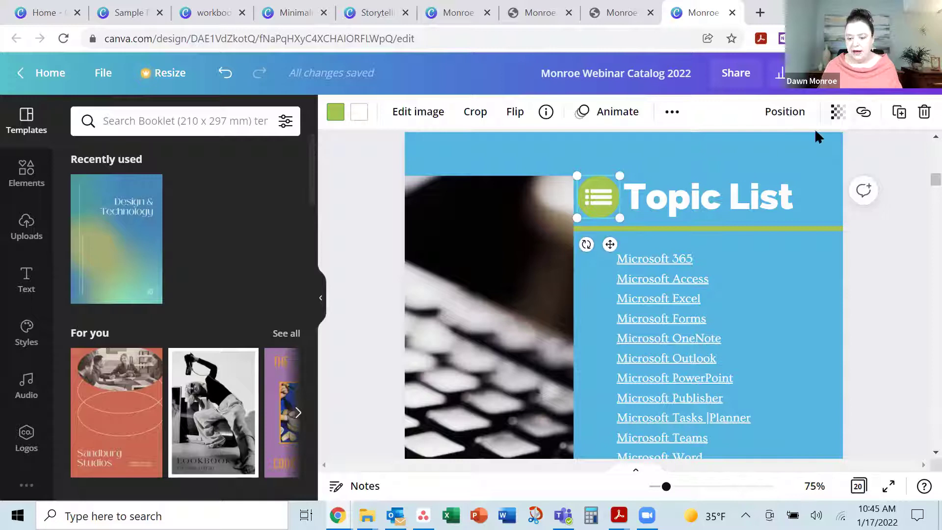
click(864, 112)
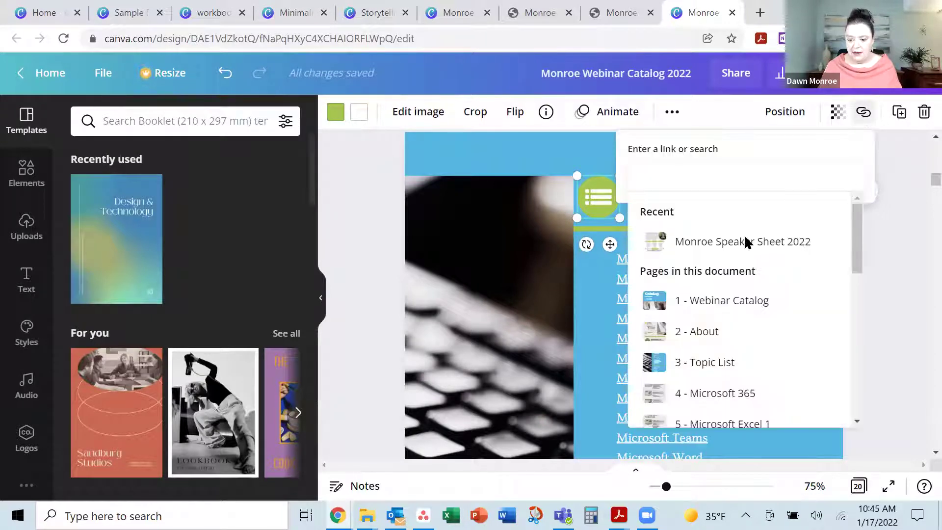
scroll(770, 353, down, 3)
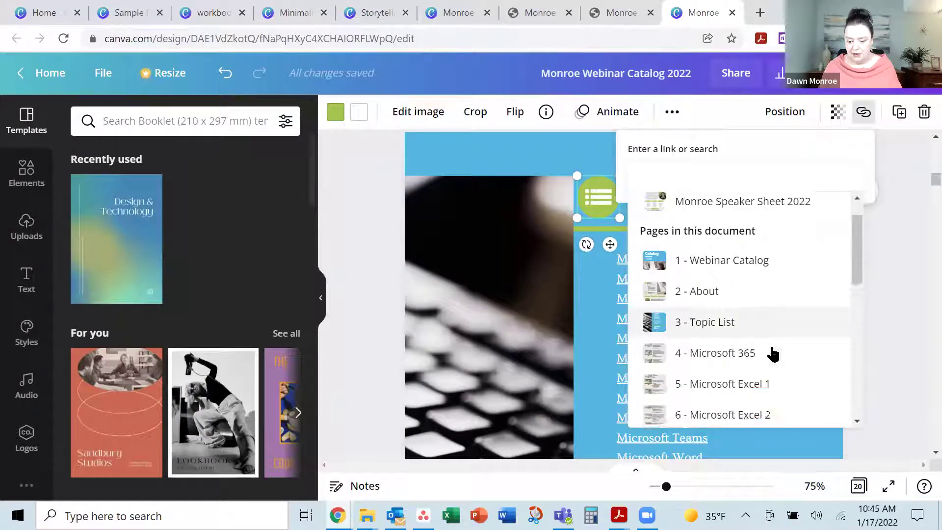
scroll(772, 353, up, 3)
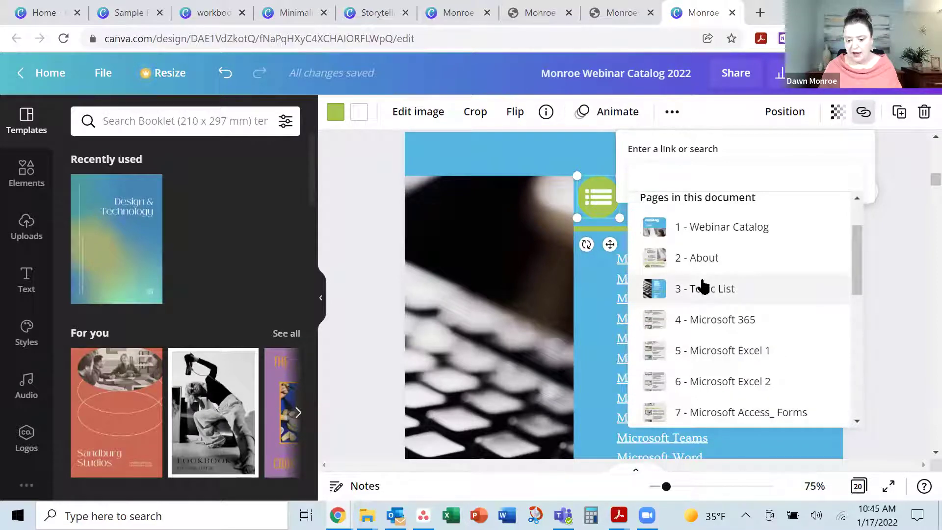
click(881, 275)
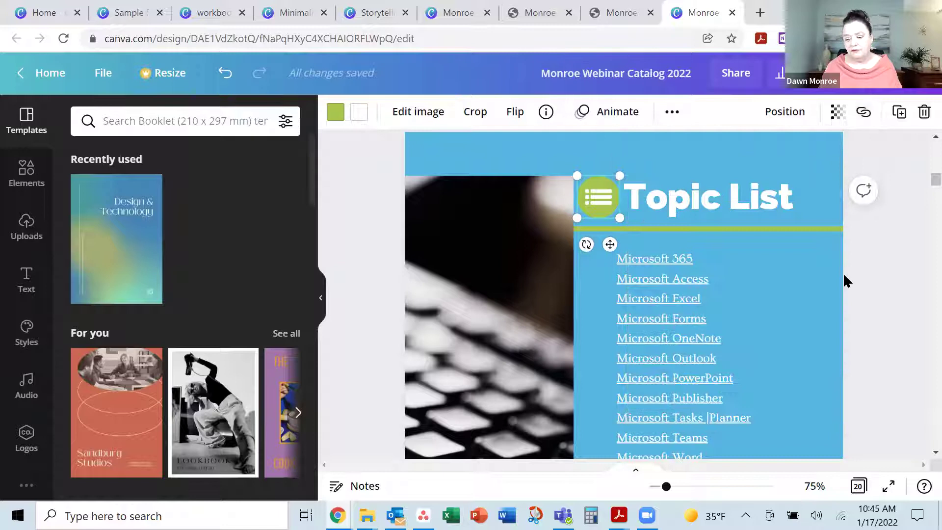
scroll(759, 339, down, 10)
scroll(757, 337, down, 10)
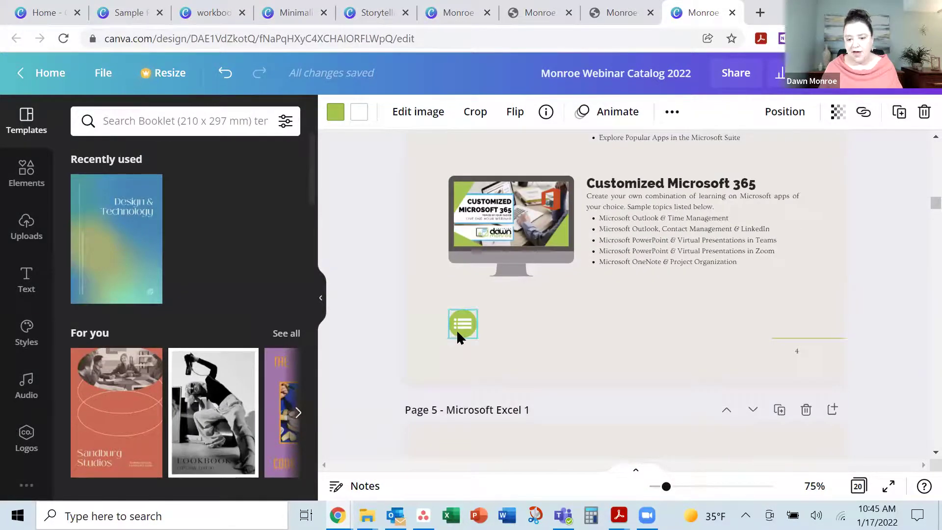
click(459, 328)
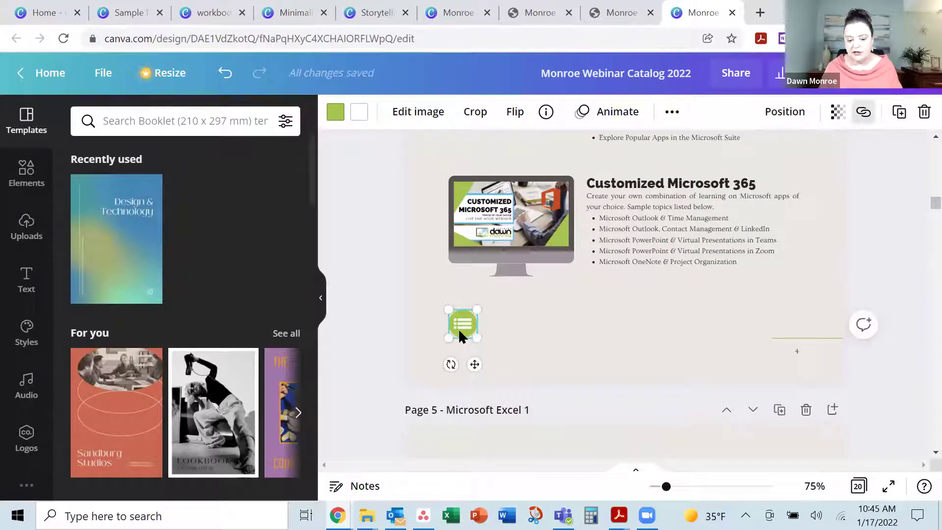
click(864, 112)
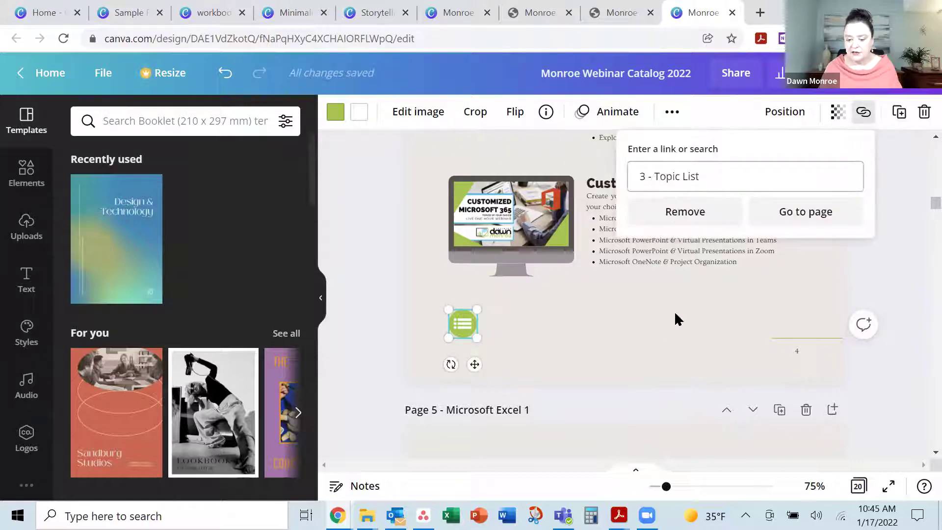
click(657, 328)
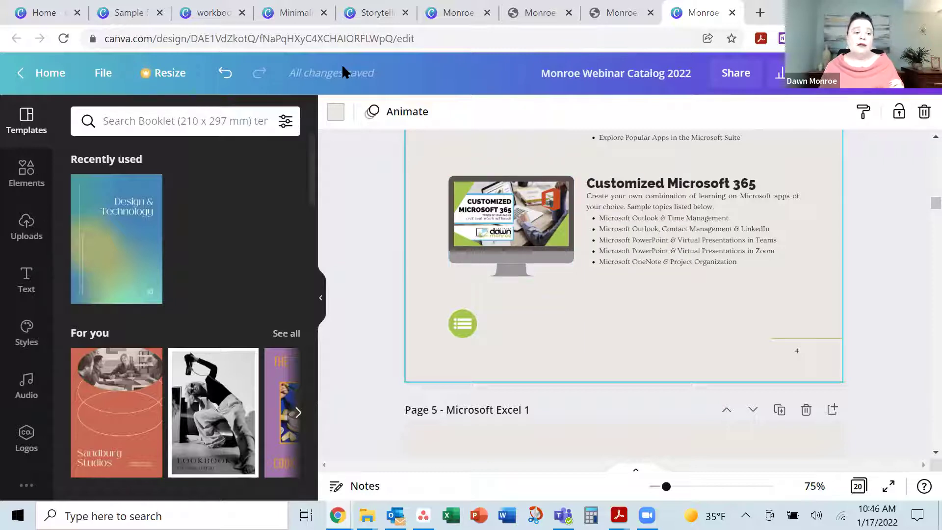
- Bring the Sample Photo Release Form design forward with Ctrl+2
key(ctrl+2)
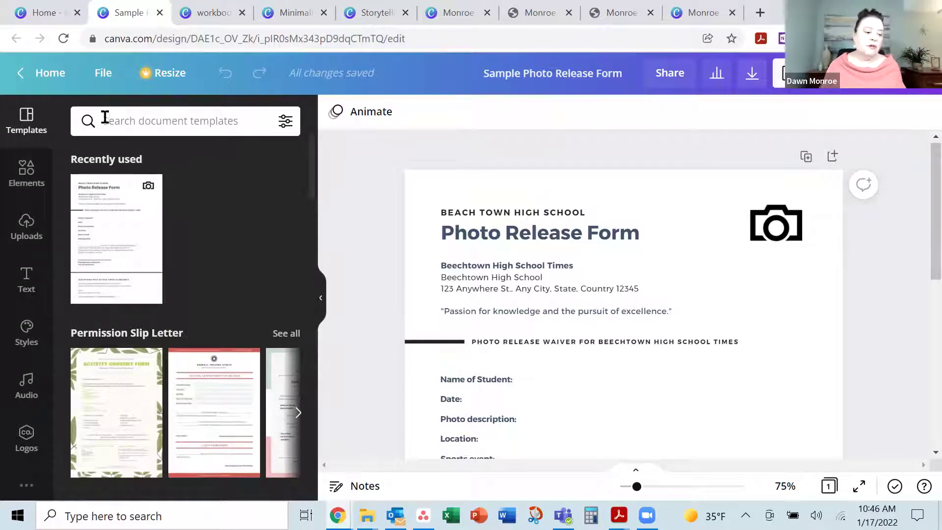
- Search Canva templates for 'form' and scroll to the red-header graduation photo release template
click(42, 8)
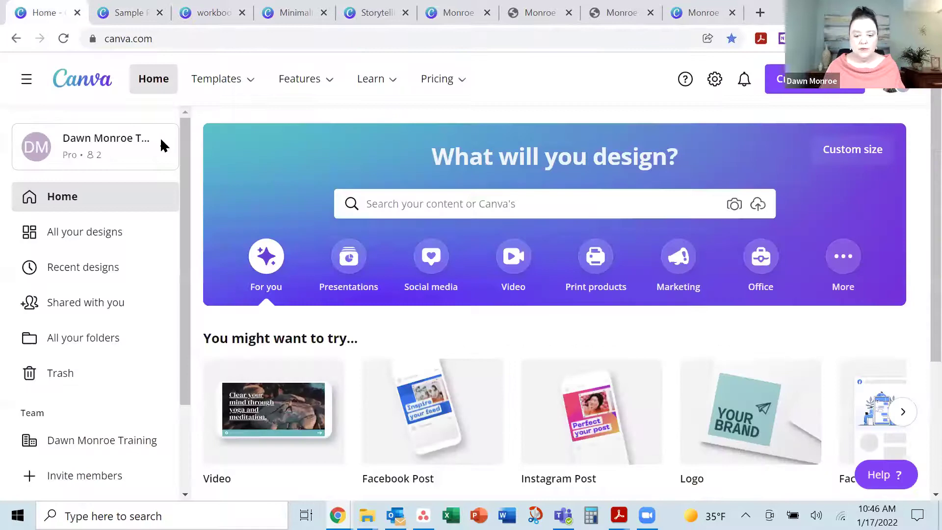
click(424, 214)
text(forms)
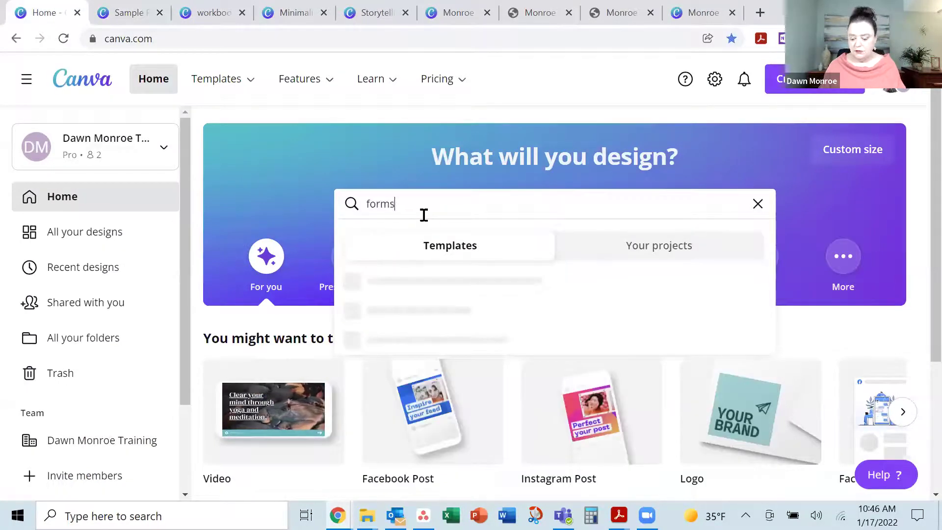
key(Return)
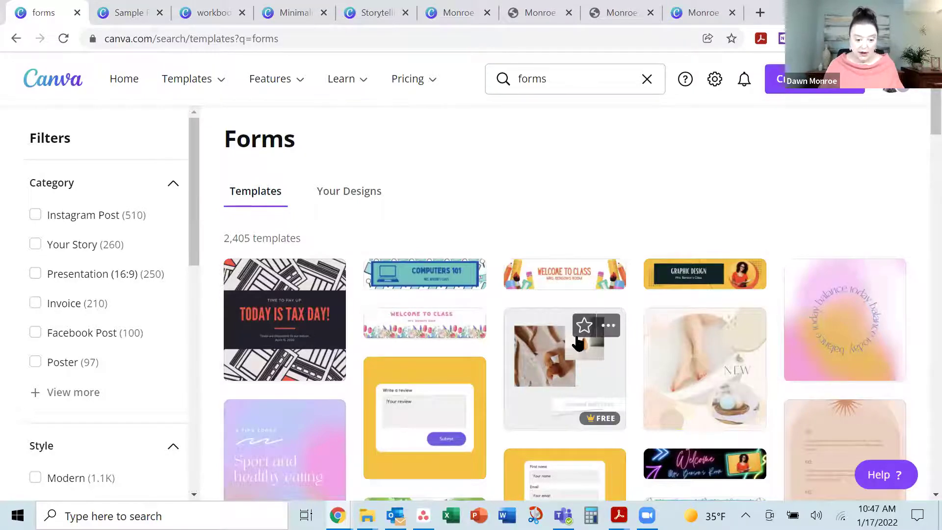
scroll(579, 333, down, 2)
scroll(628, 373, down, 3)
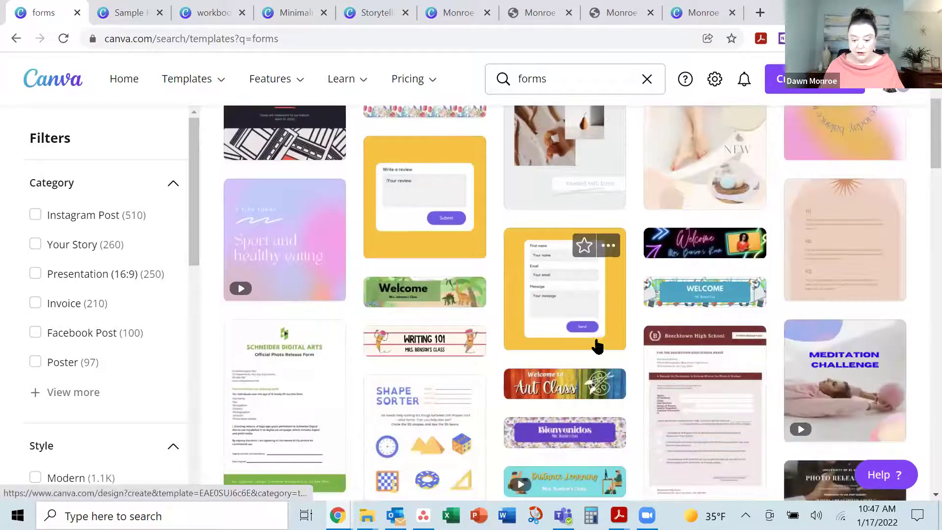
scroll(618, 373, down, 3)
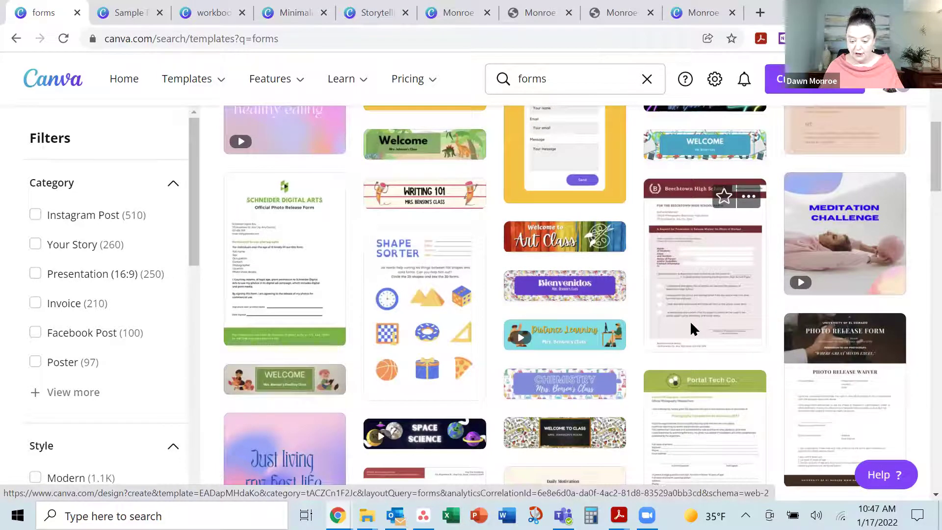
scroll(835, 290, down, 3)
scroll(765, 328, down, 3)
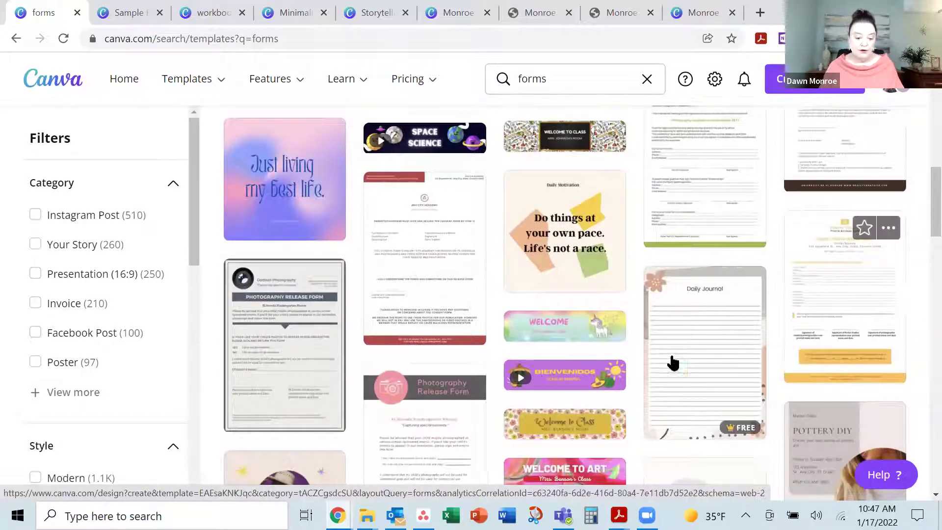
scroll(653, 369, down, 1)
scroll(653, 370, down, 6)
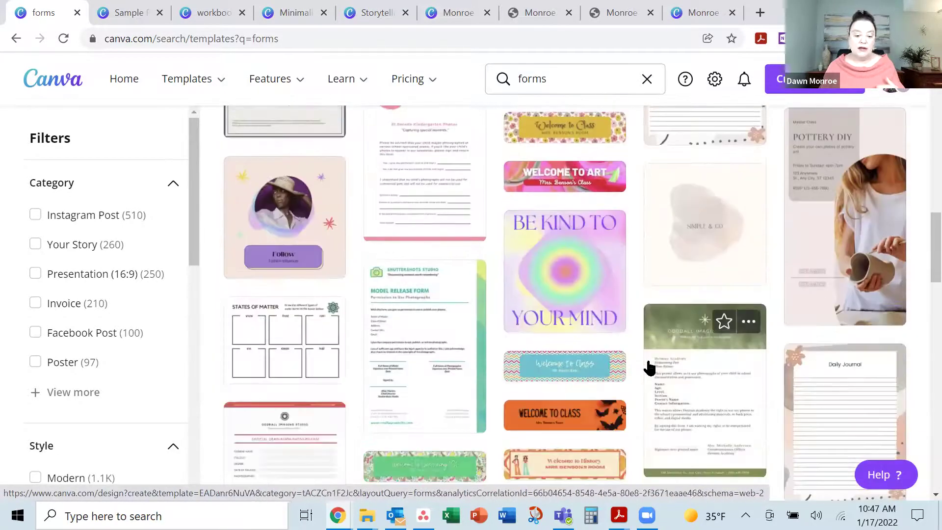
scroll(649, 367, down, 3)
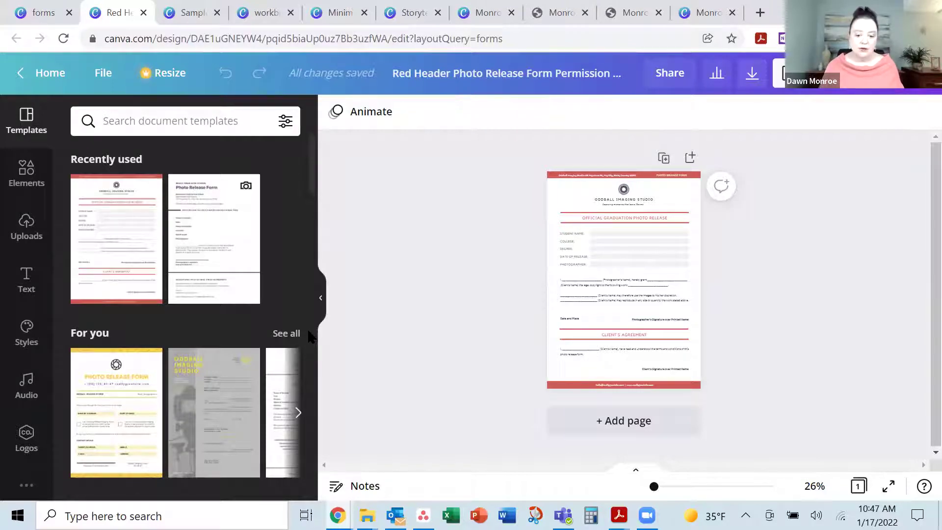
- Preview the WORKBOOK social media strategy template from the workbook search results
click(264, 12)
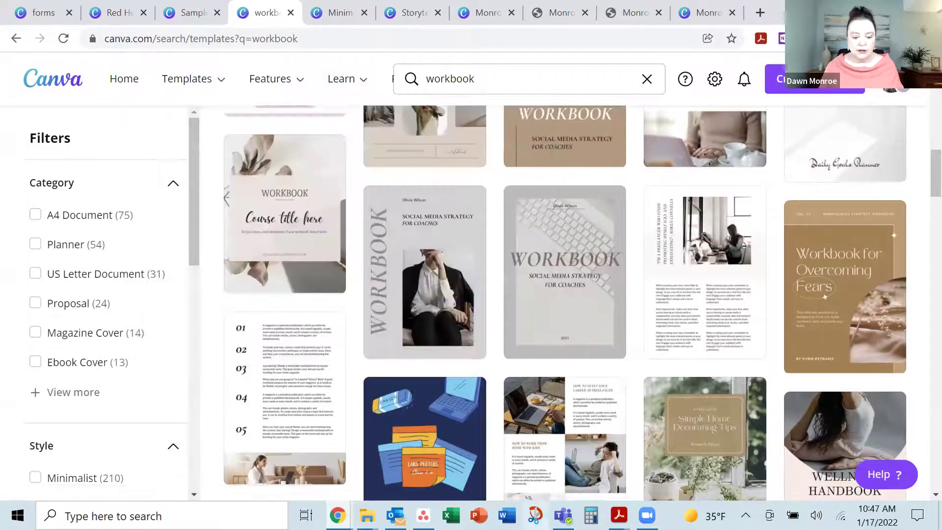
click(412, 290)
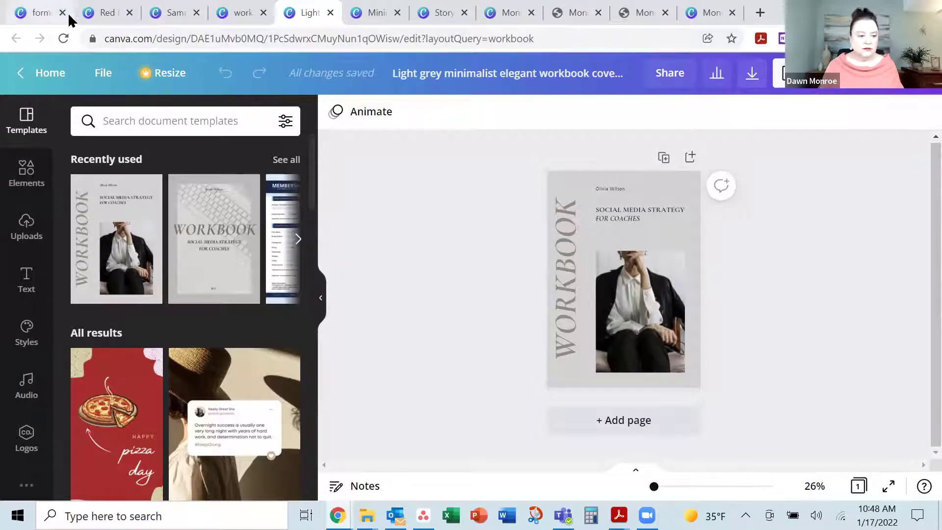
click(40, 15)
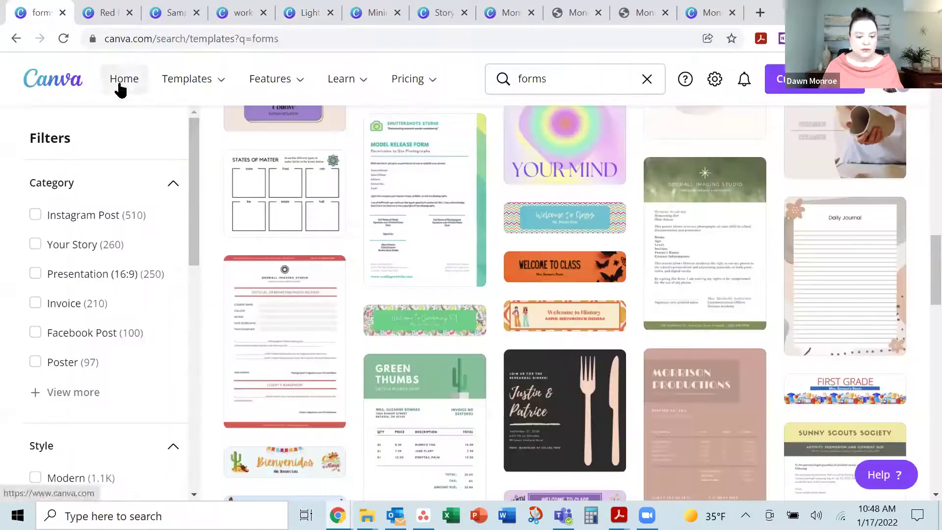
- Open Minimalist Course Workbook from recent designs and select the Reflection Page's empty box
click(119, 86)
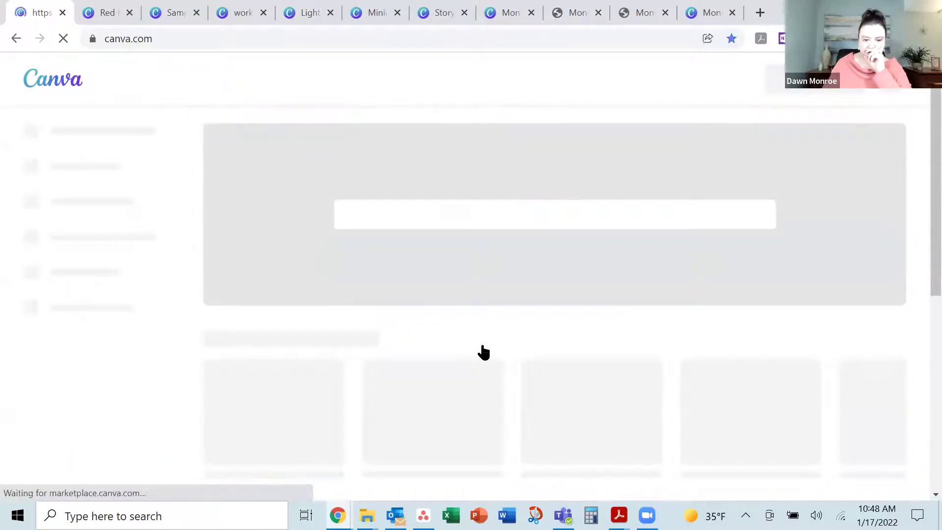
scroll(483, 351, down, 2)
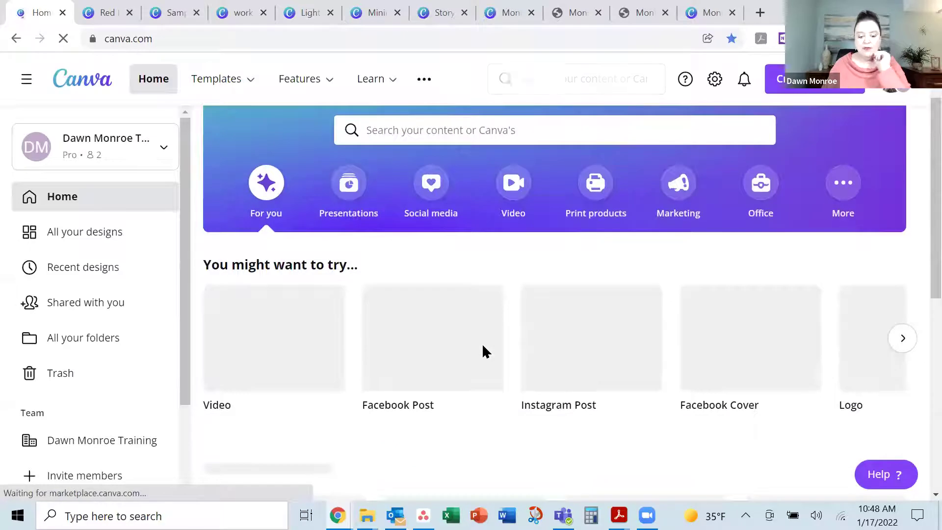
scroll(483, 346, down, 3)
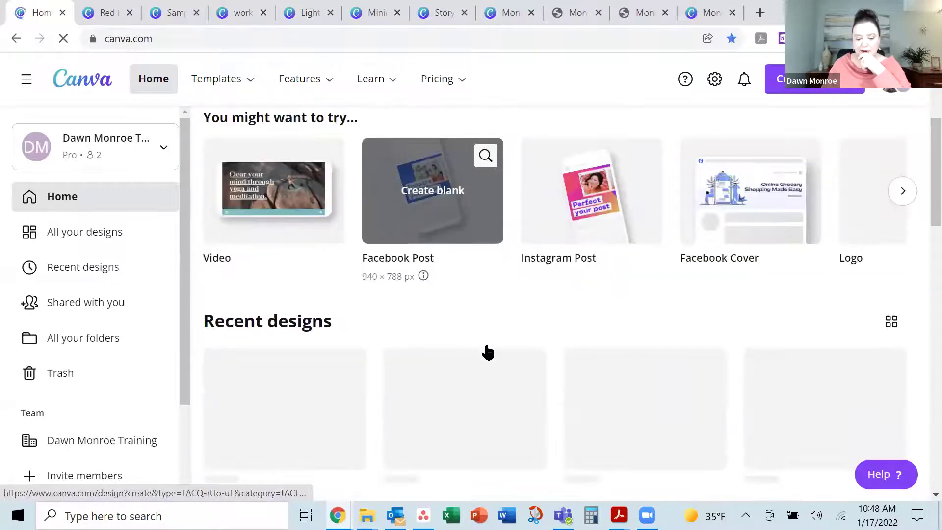
scroll(486, 344, down, 3)
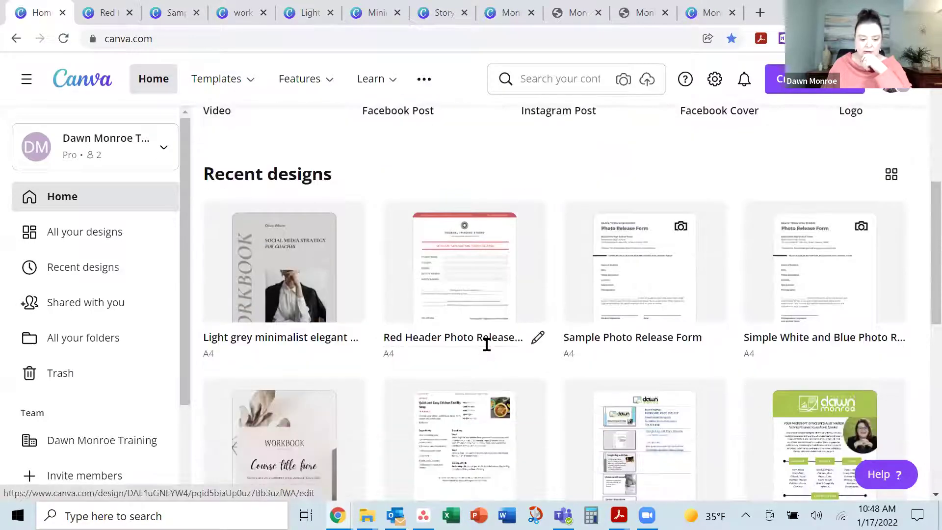
scroll(487, 343, down, 2)
click(294, 389)
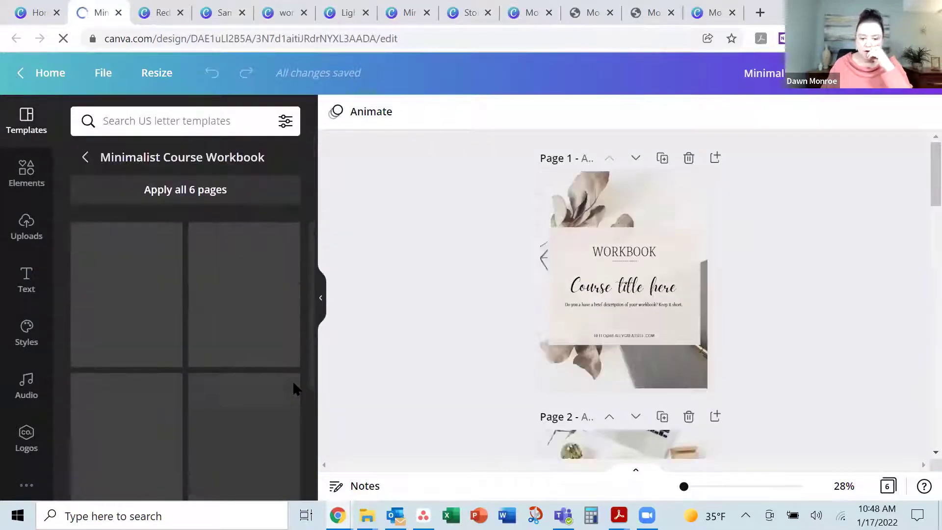
scroll(661, 328, down, 3)
scroll(662, 336, down, 6)
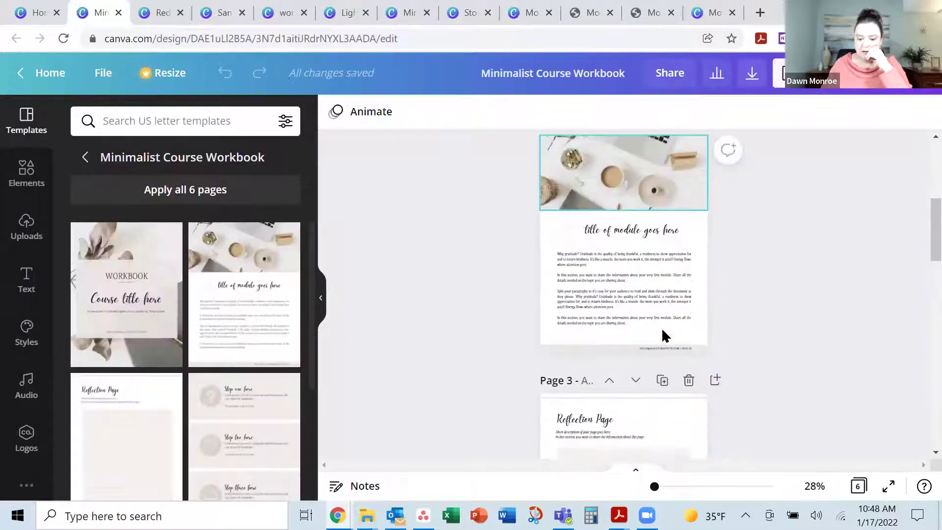
click(621, 354)
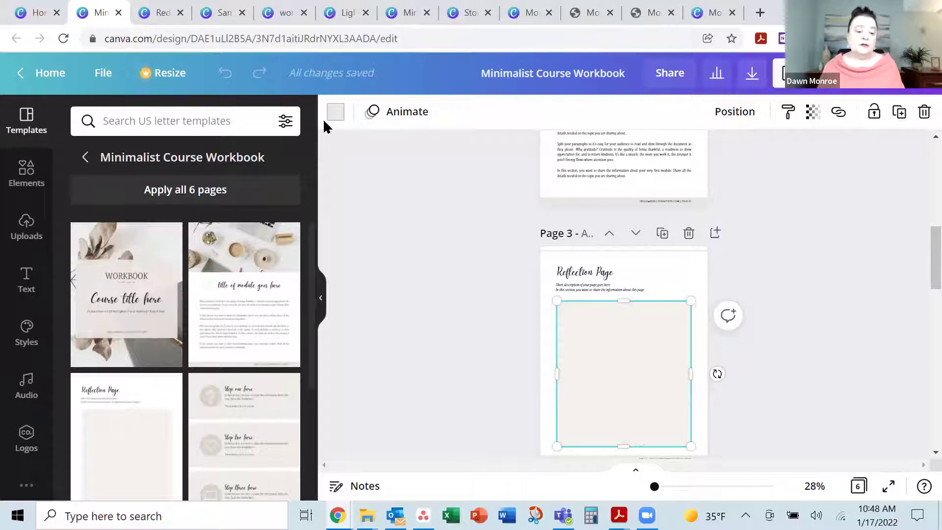
- Import the StorytellingData_Handout_Oct2020 PDF from the computer as a new Canva design
click(57, 66)
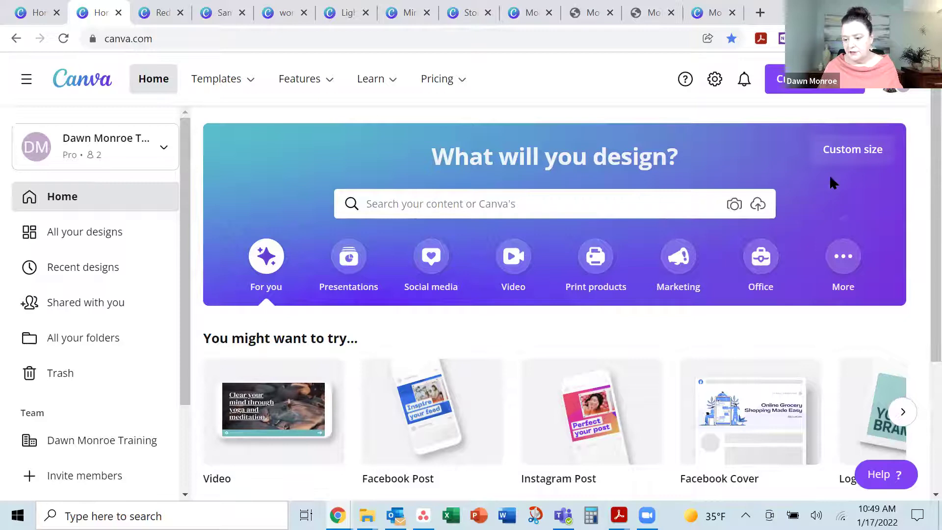
click(888, 87)
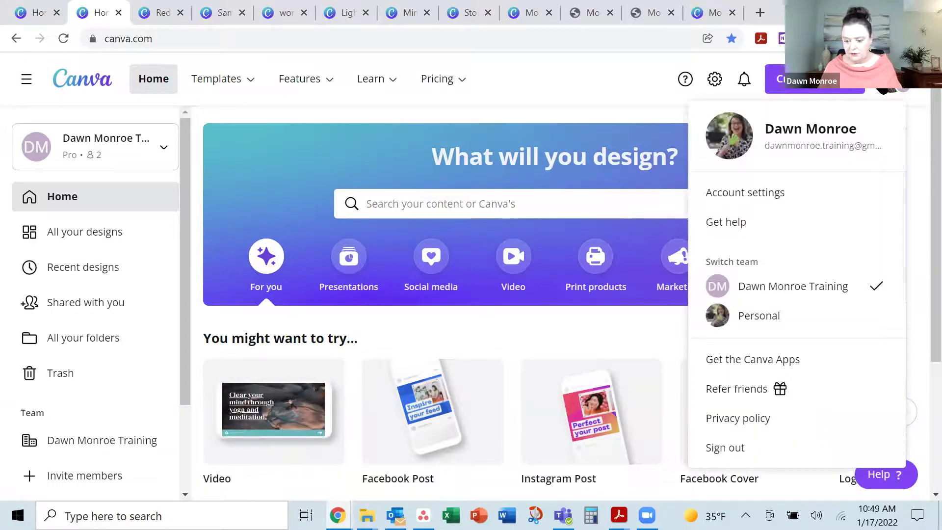
click(779, 79)
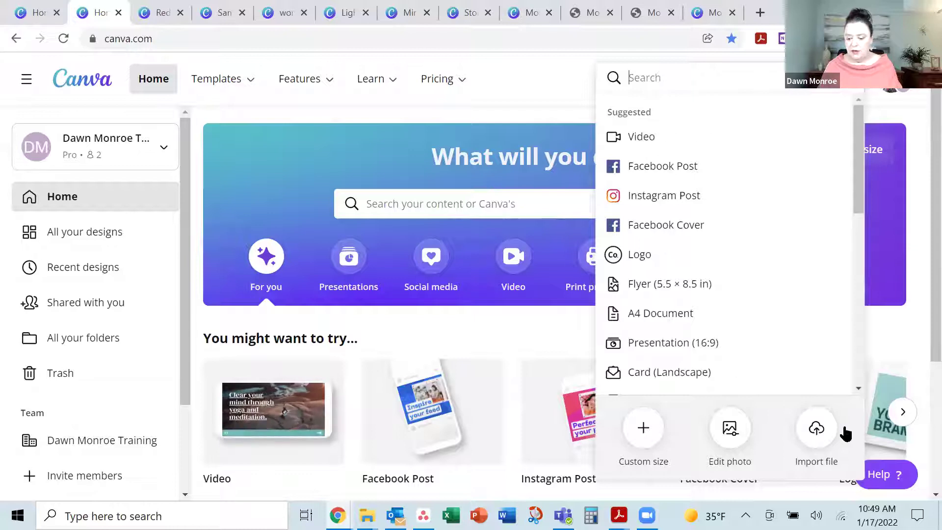
click(818, 434)
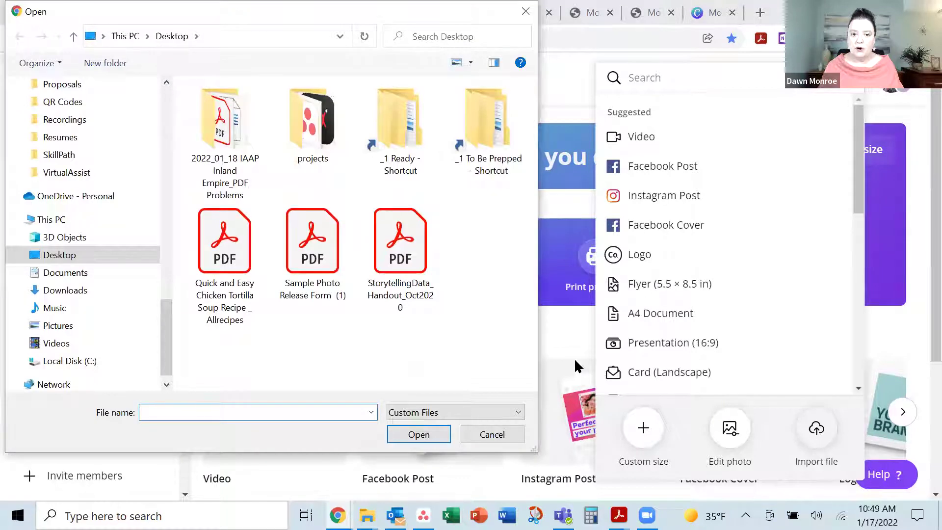
click(409, 256)
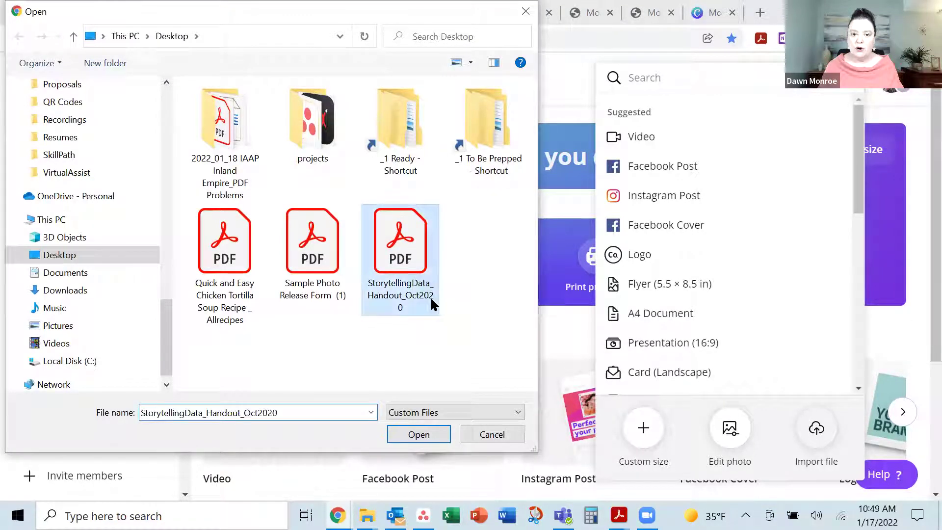
click(419, 435)
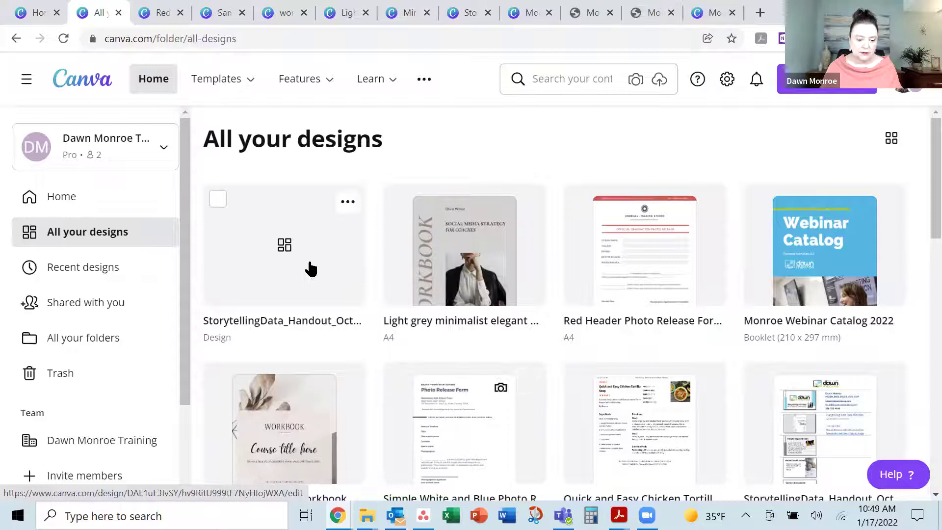
- Open the imported handout at 75% zoom and dismiss the import feedback panel
click(311, 269)
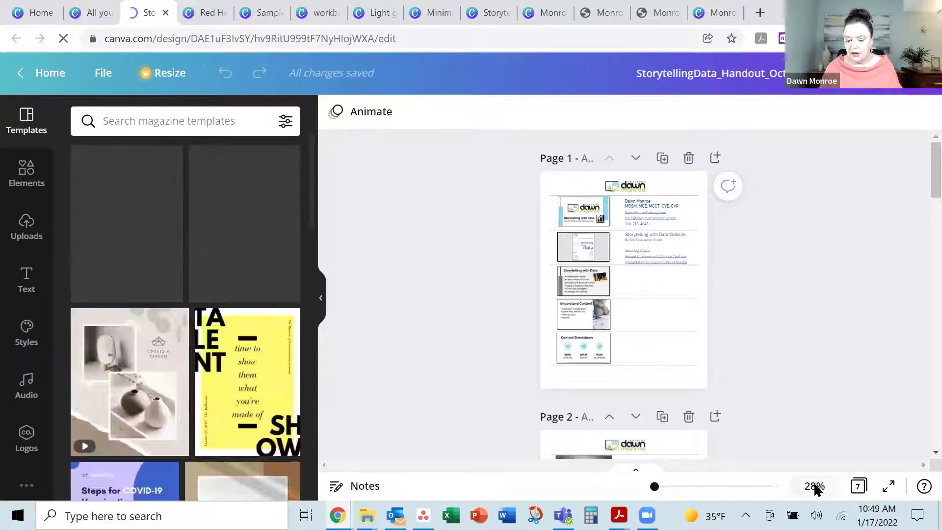
click(814, 487)
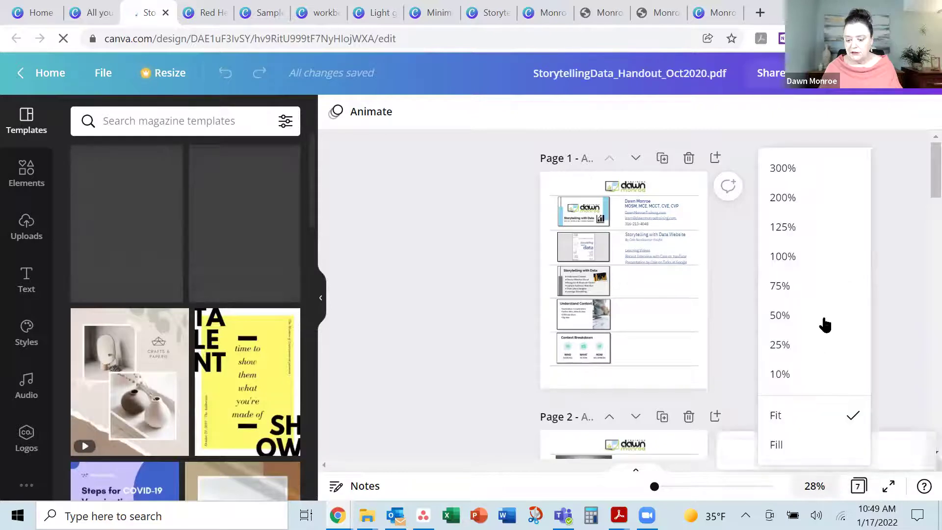
click(810, 287)
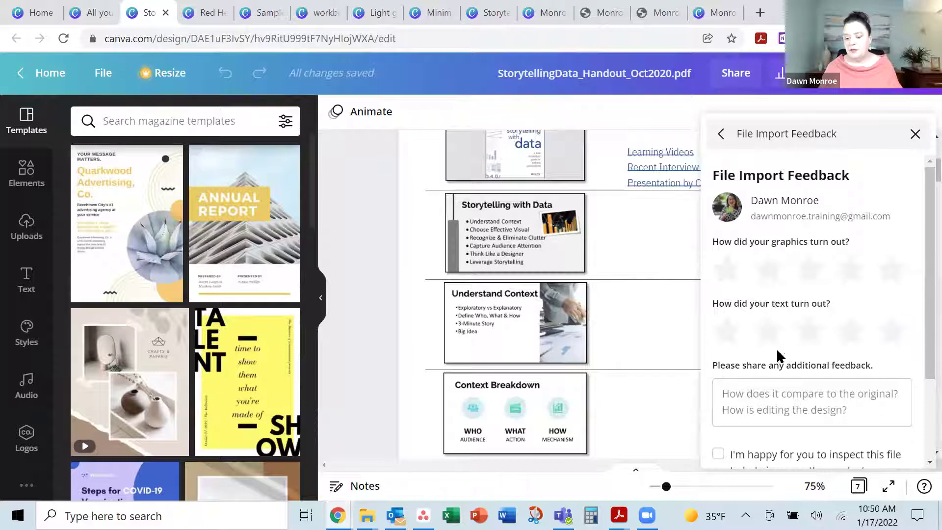
click(915, 139)
scroll(722, 324, up, 3)
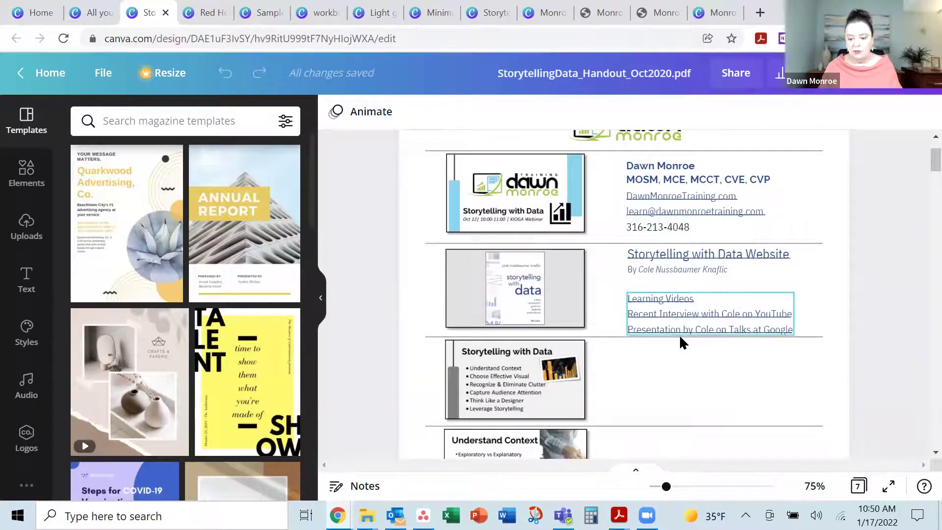
- Select the handout's images, contact text and link groups to confirm they're editable, then return Home
click(523, 221)
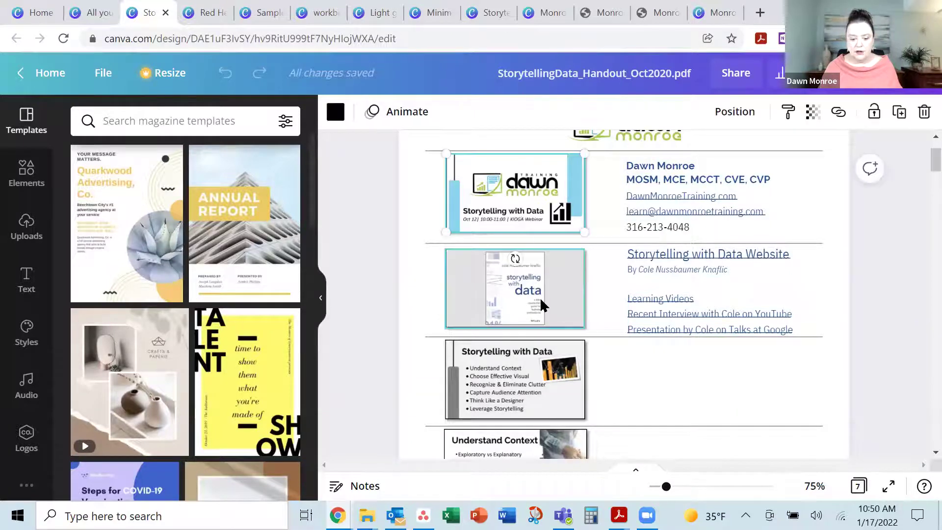
click(533, 379)
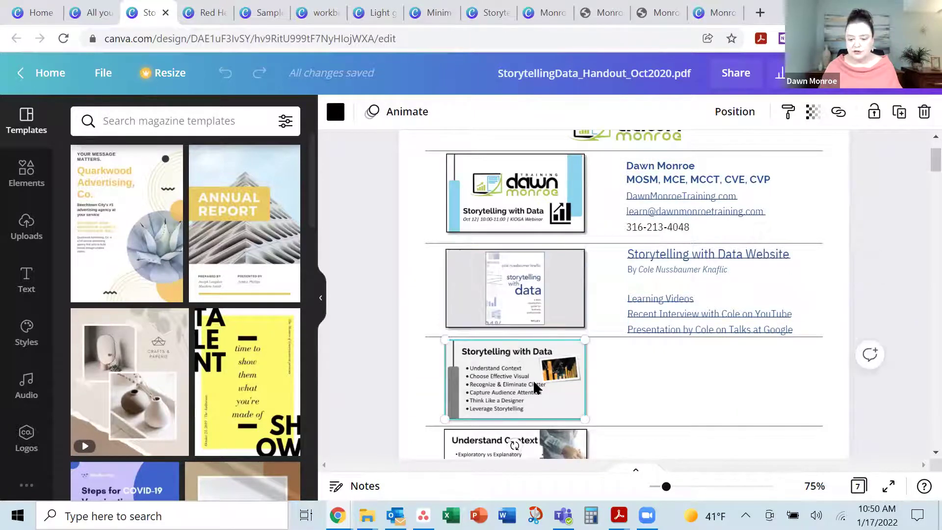
click(695, 198)
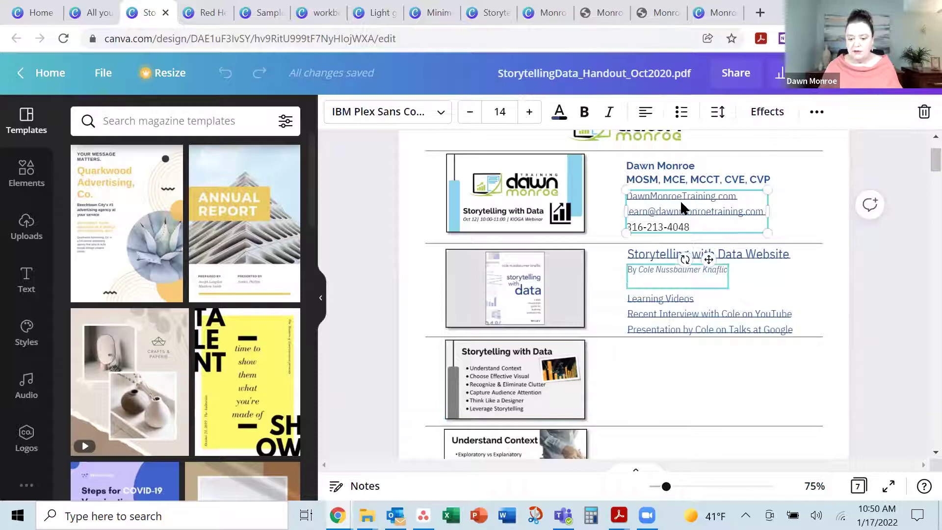
click(672, 195)
click(680, 300)
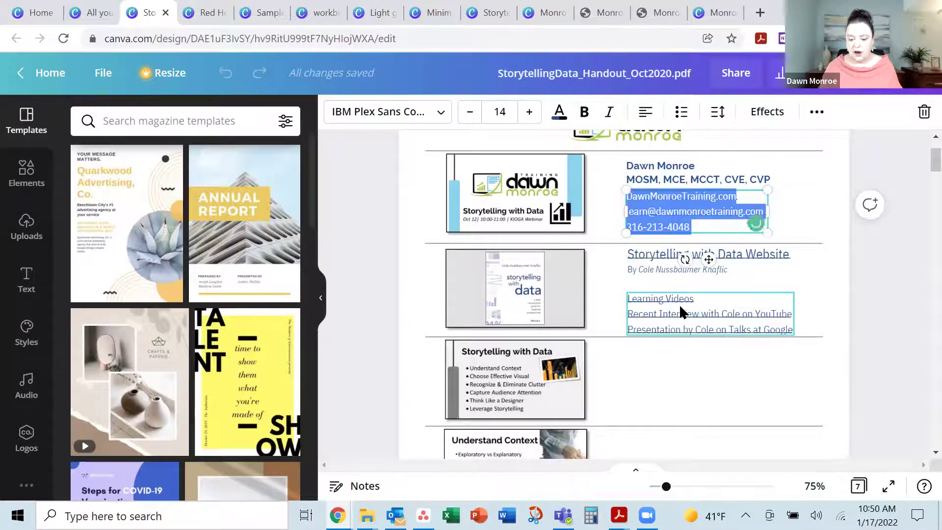
click(705, 196)
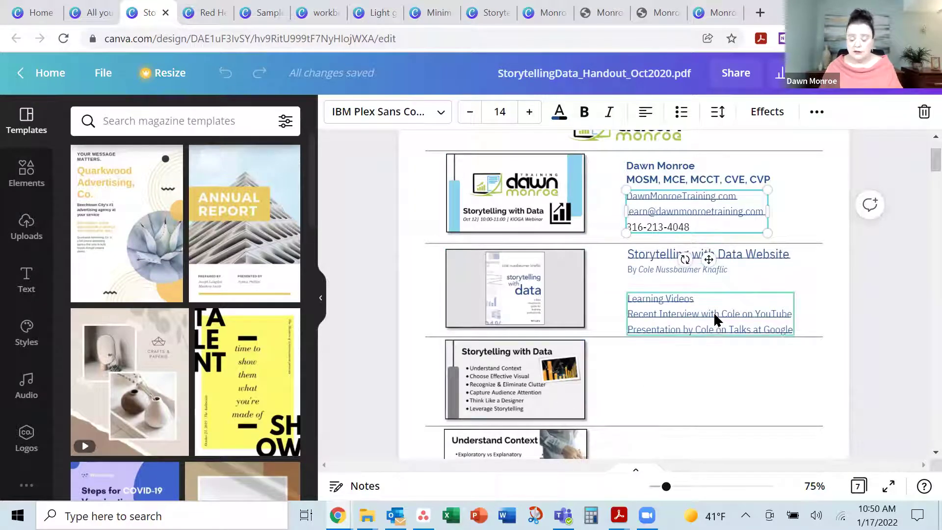
click(663, 302)
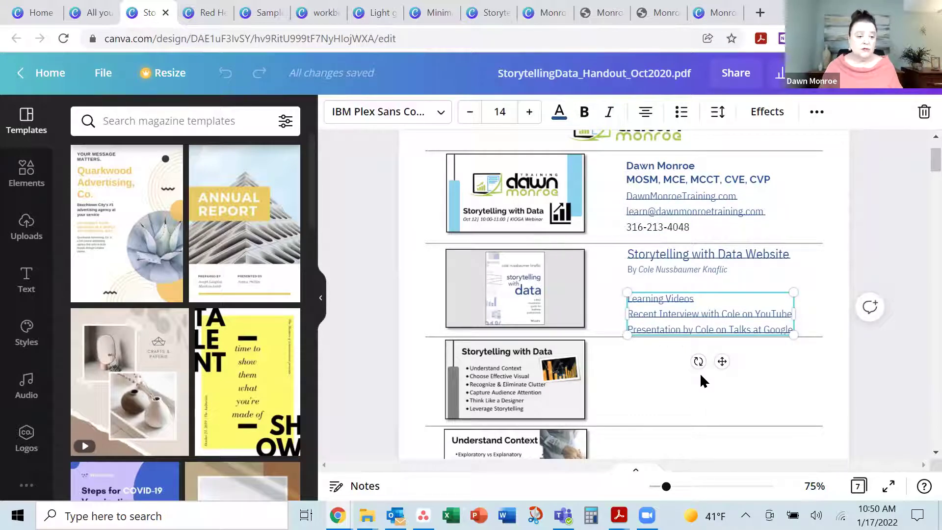
click(50, 73)
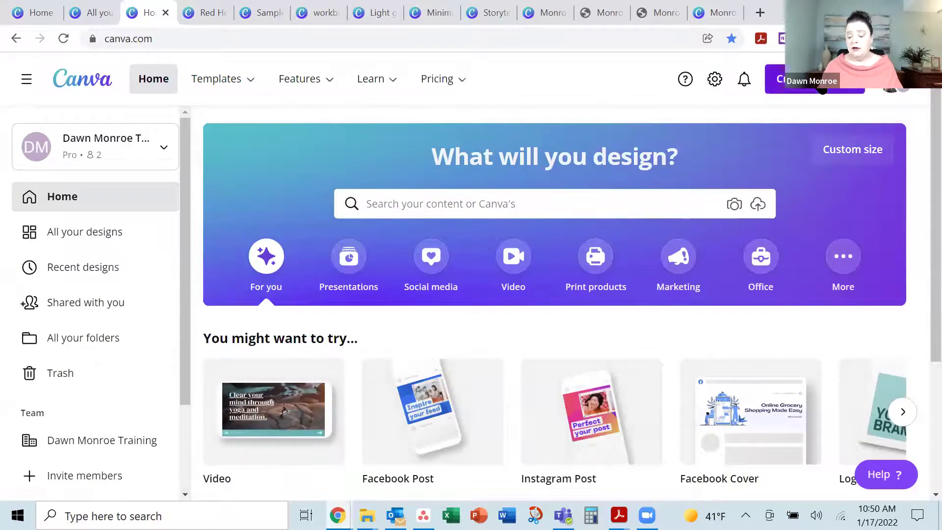
- Import the 'Quick and Easy Chicken Tortilla Soup Recipe _ Allrecipes.pdf' file and open the resulting design
click(772, 88)
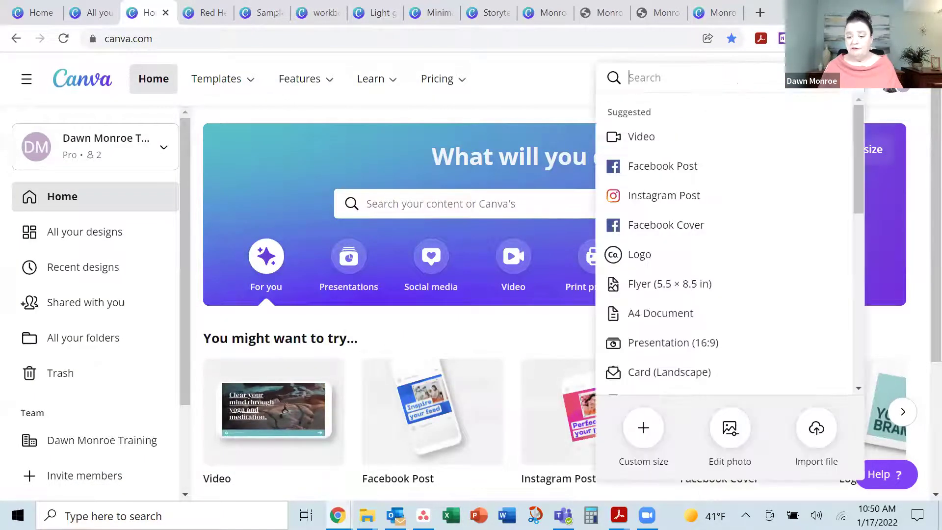
click(826, 435)
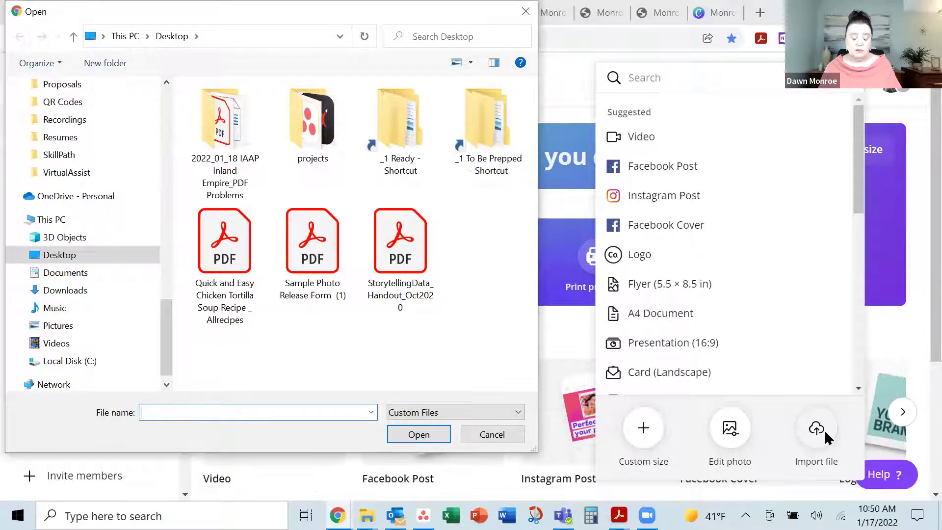
click(216, 258)
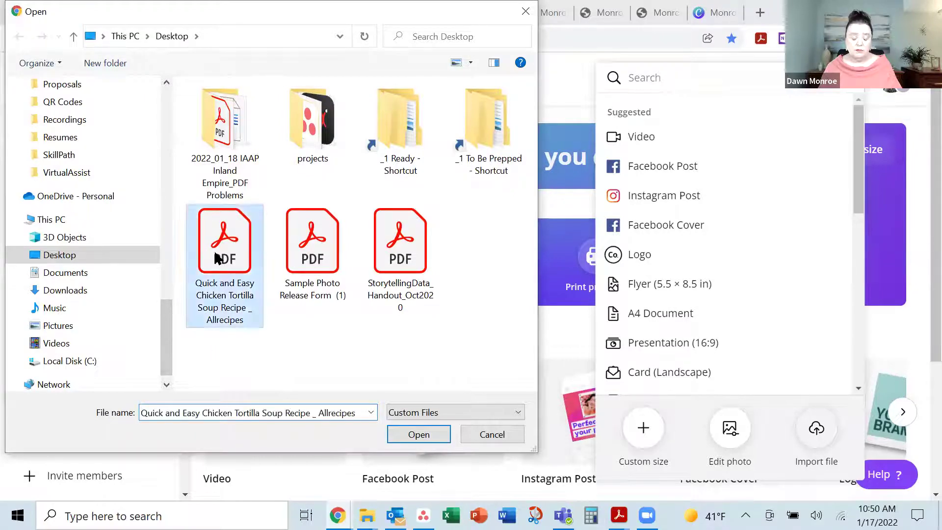
click(416, 434)
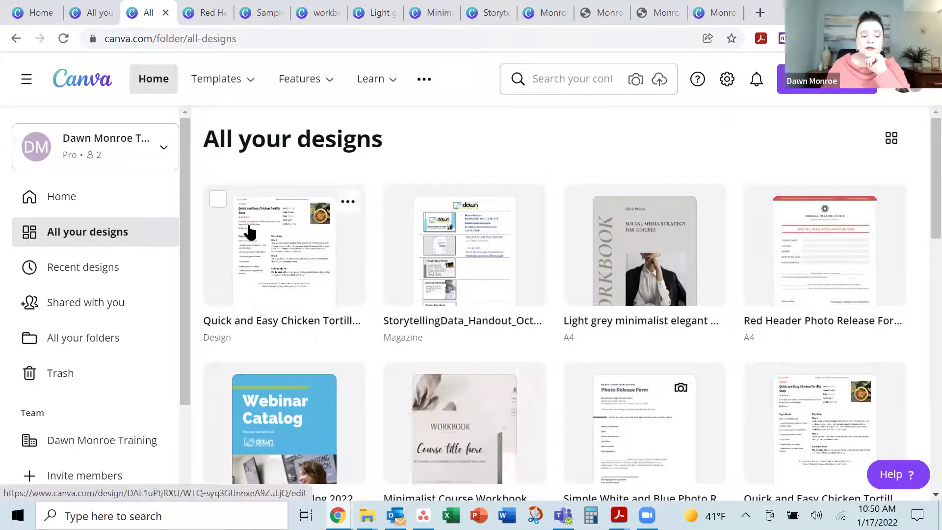
click(263, 245)
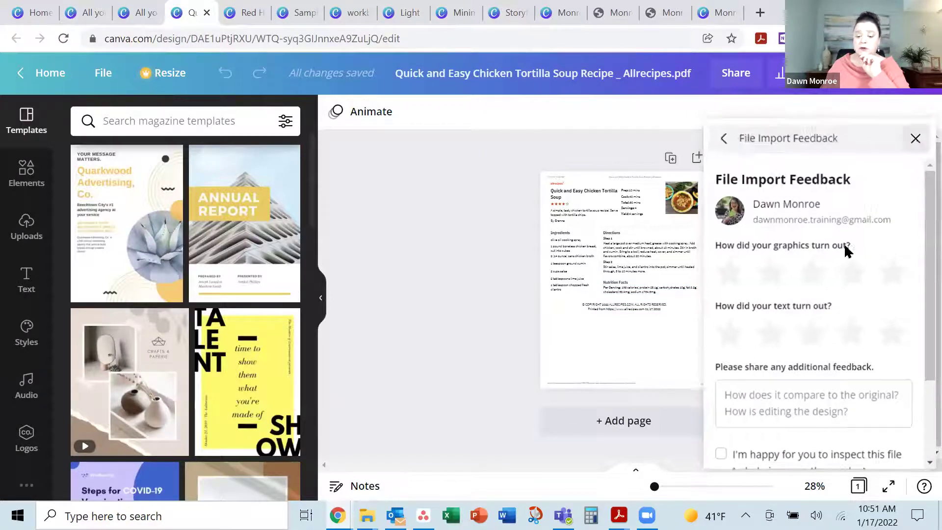
- Zoom the recipe page to 75% and check that the web address footer is selectable text
click(826, 490)
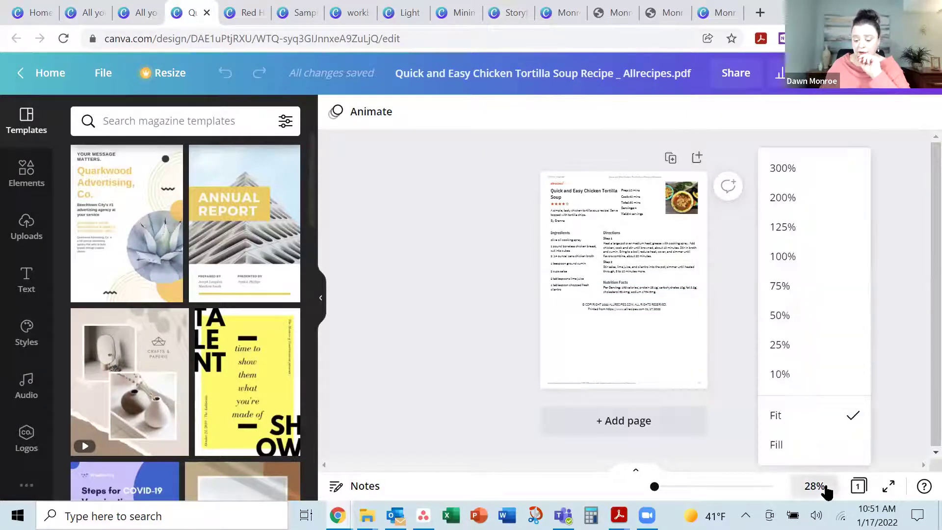
click(808, 289)
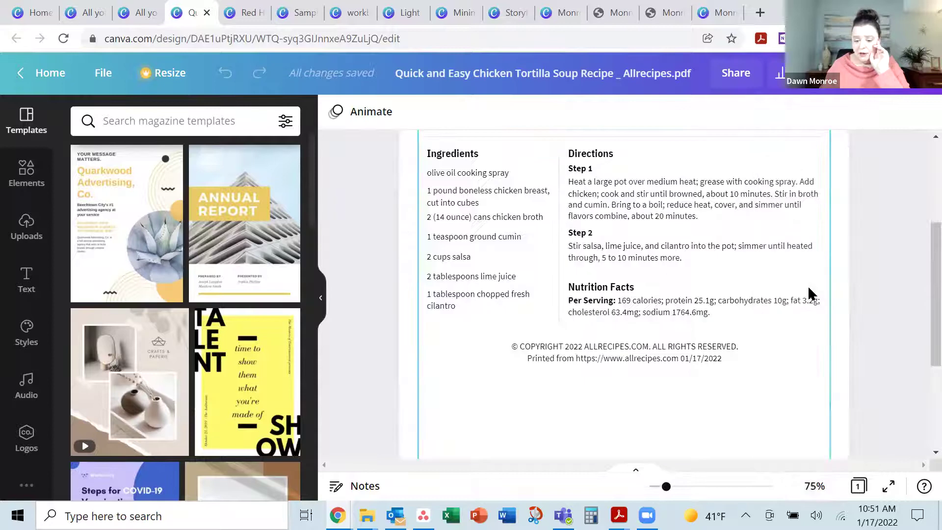
scroll(716, 299, up, 3)
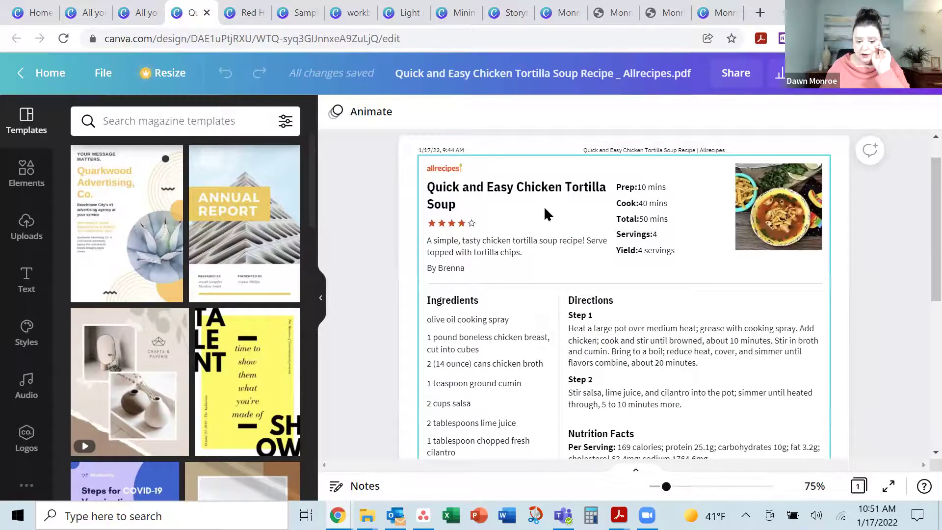
scroll(664, 313, down, 6)
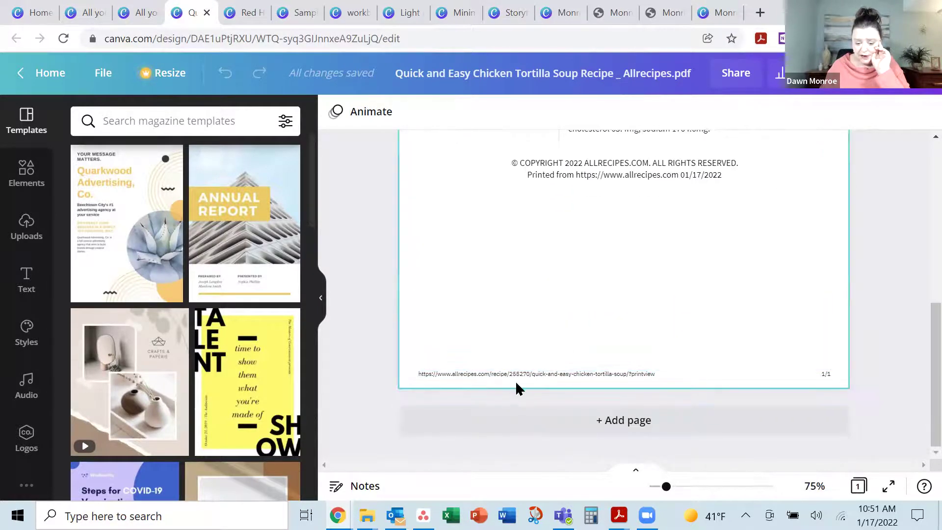
click(510, 376)
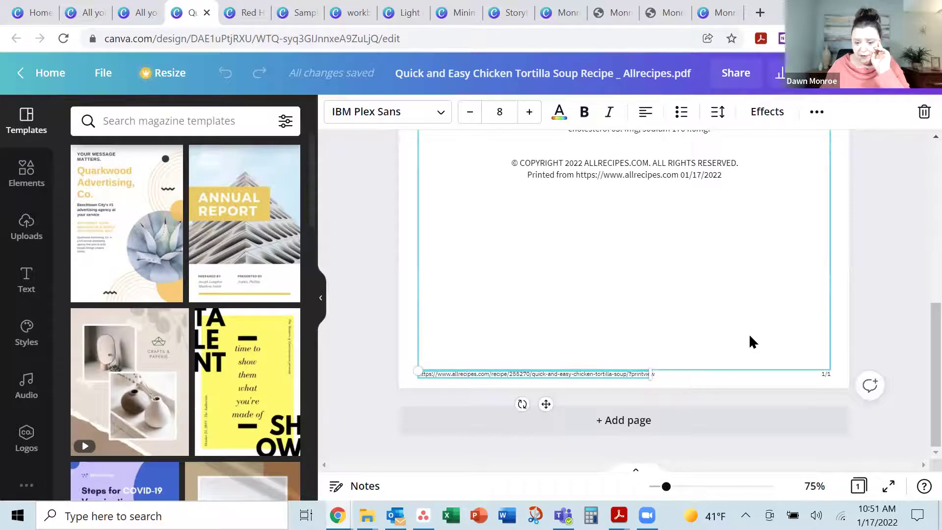
scroll(759, 321, up, 5)
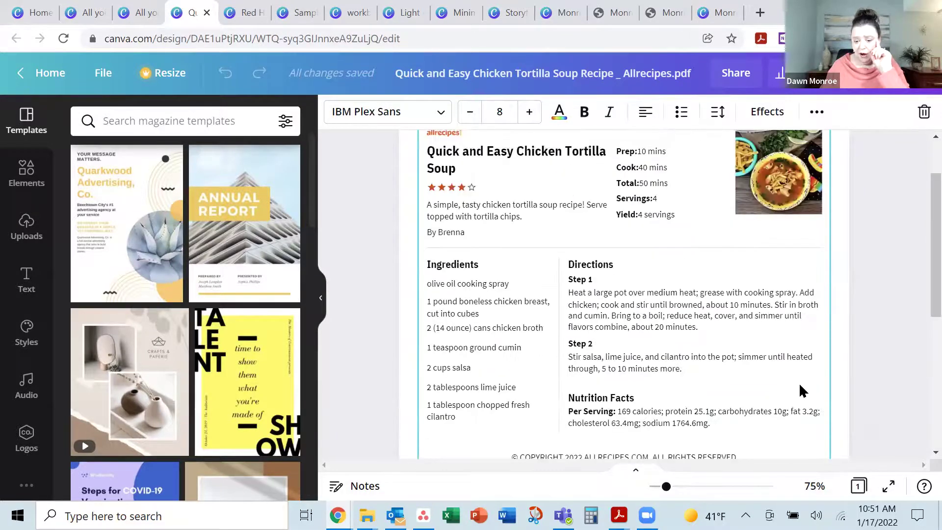
scroll(803, 391, up, 2)
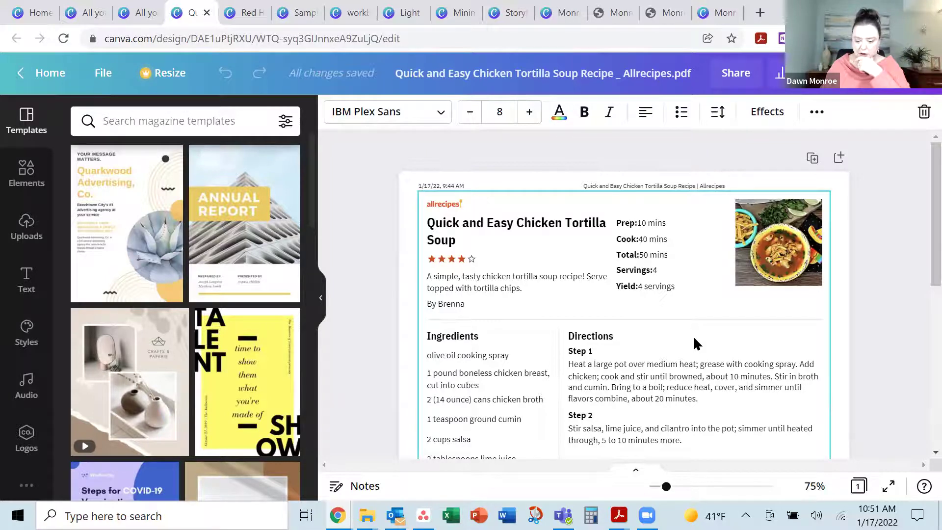
- Select the Directions, Ingredients, soup photo, prep times and description elements one by one
click(669, 408)
click(486, 372)
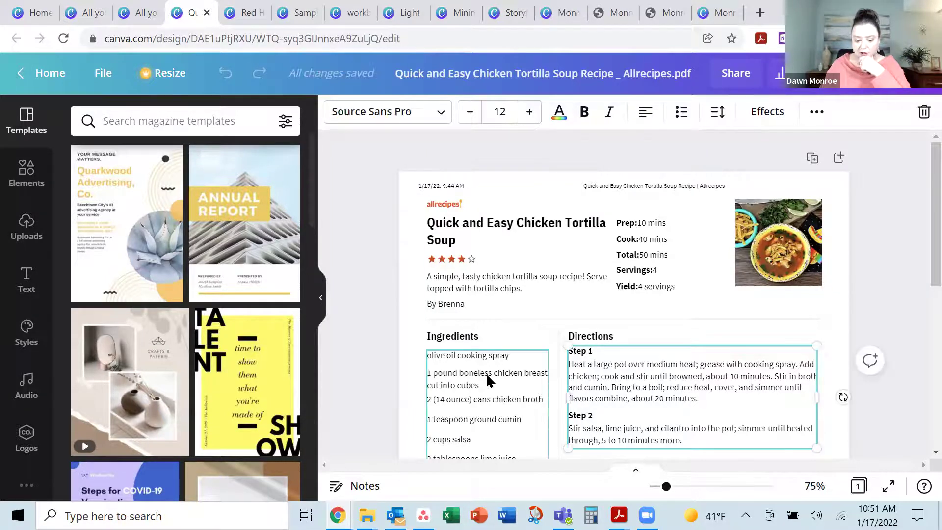
click(751, 268)
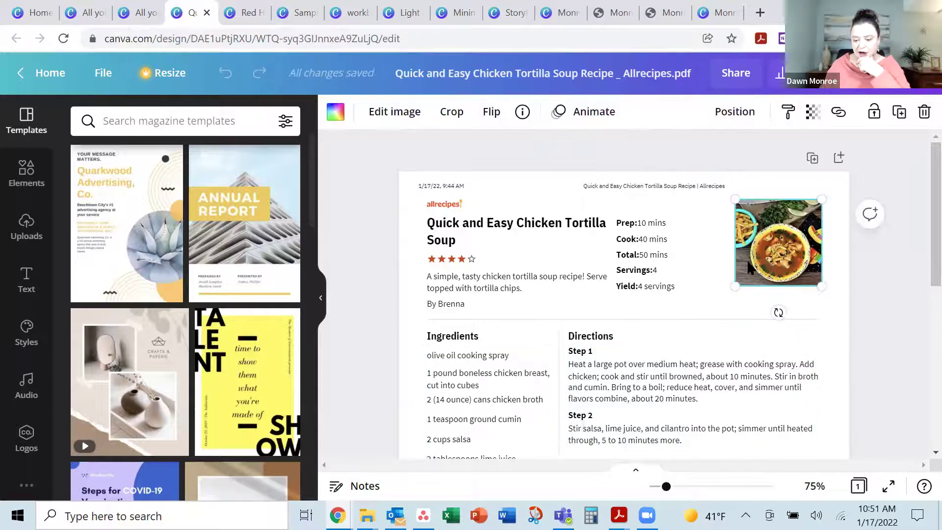
click(638, 267)
click(521, 284)
click(699, 398)
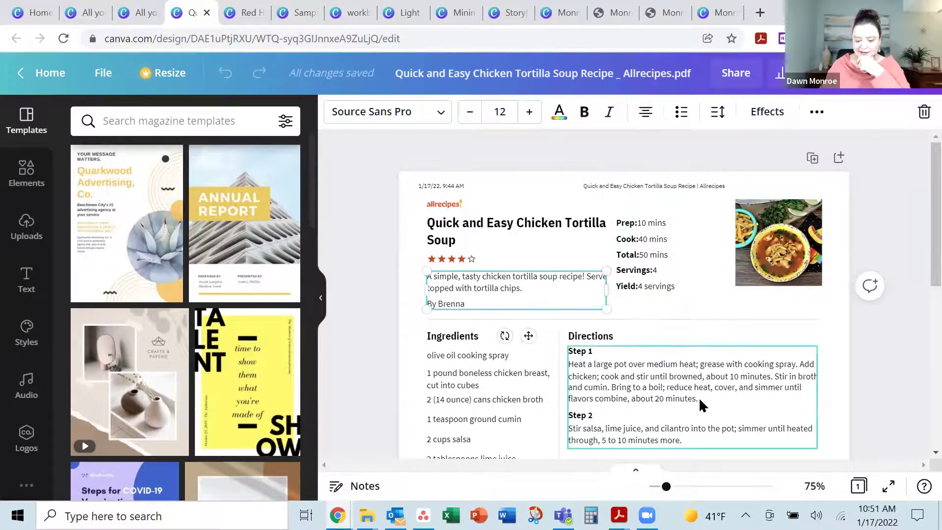